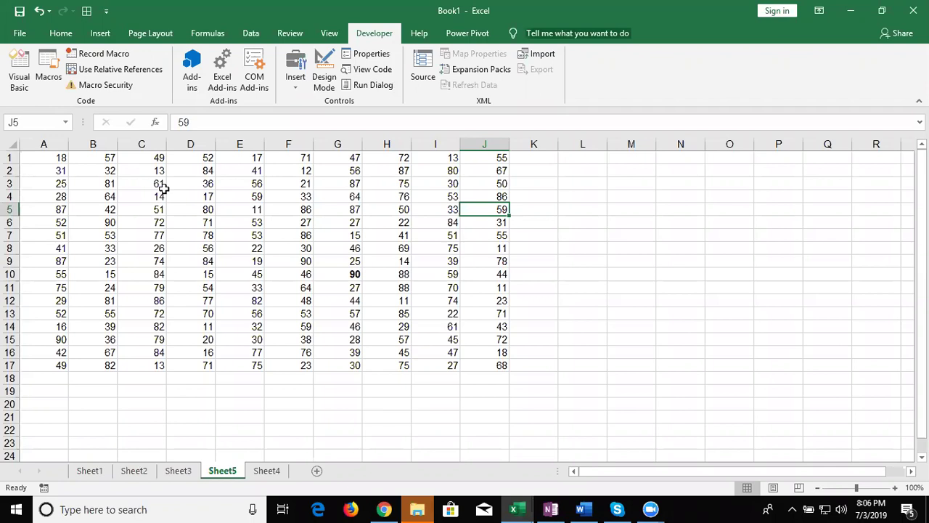
- Leave the worksheet for Backstage Info, then Home, and end on the New templates page
click(29, 33)
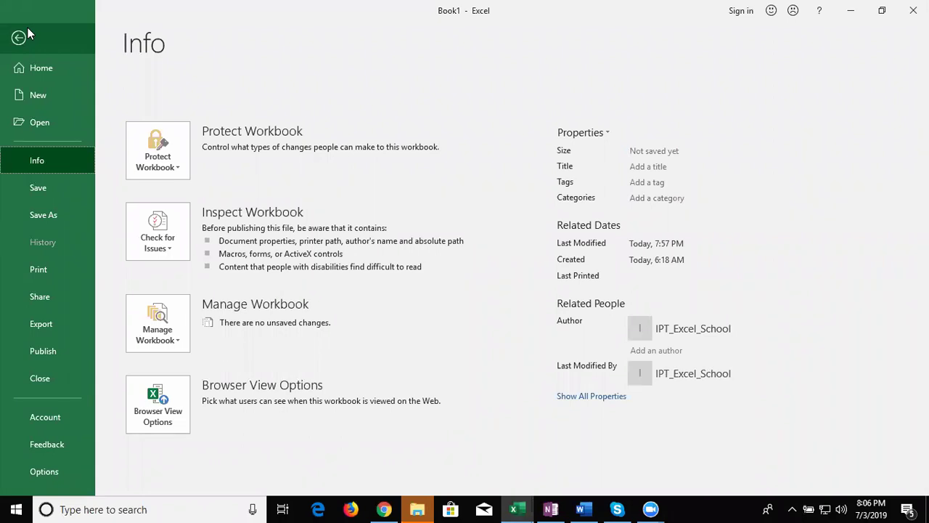
click(43, 76)
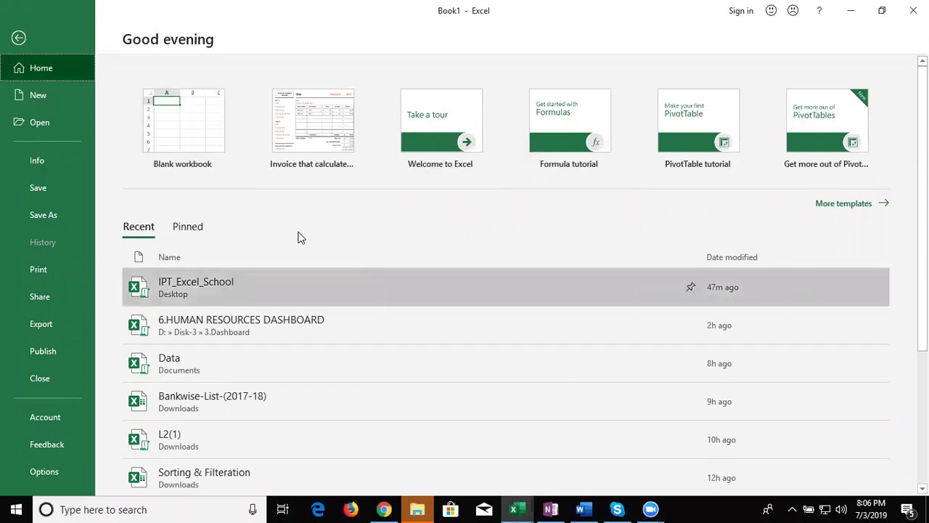
click(74, 95)
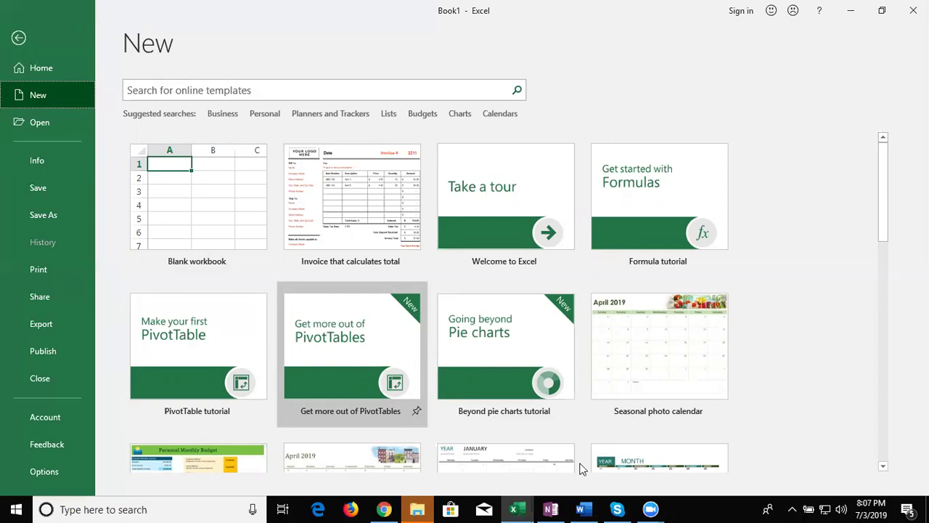
- Scroll the template gallery and create Academic calendar1 from the Academic calendar template
click(883, 468)
click(882, 469)
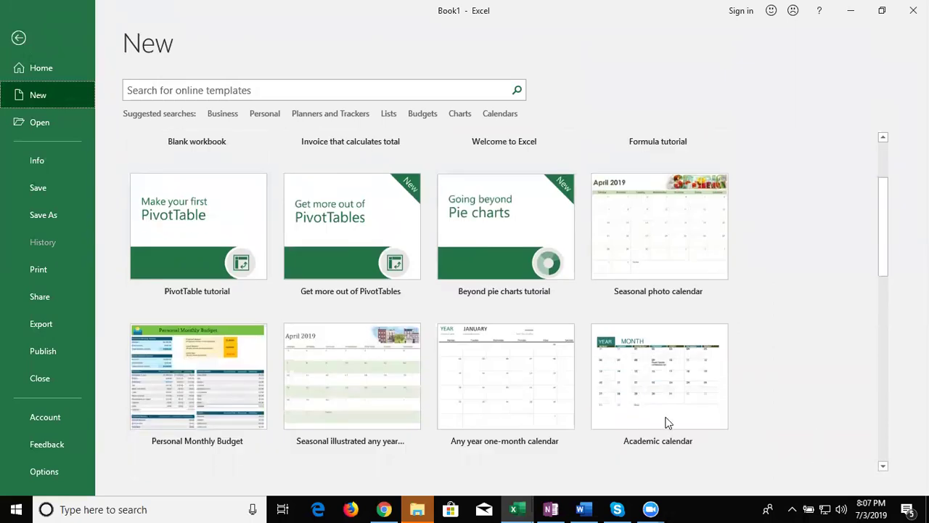
mouse_move(659, 385)
click(573, 378)
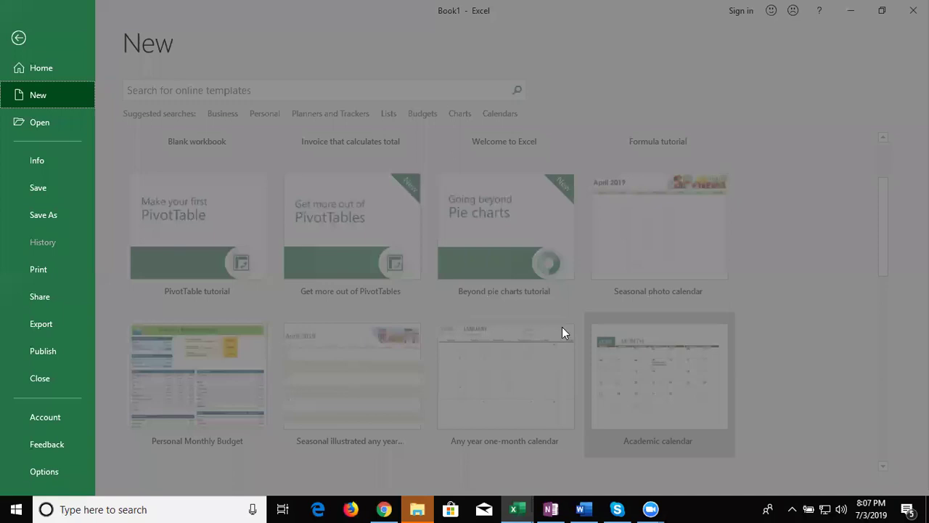
click(563, 332)
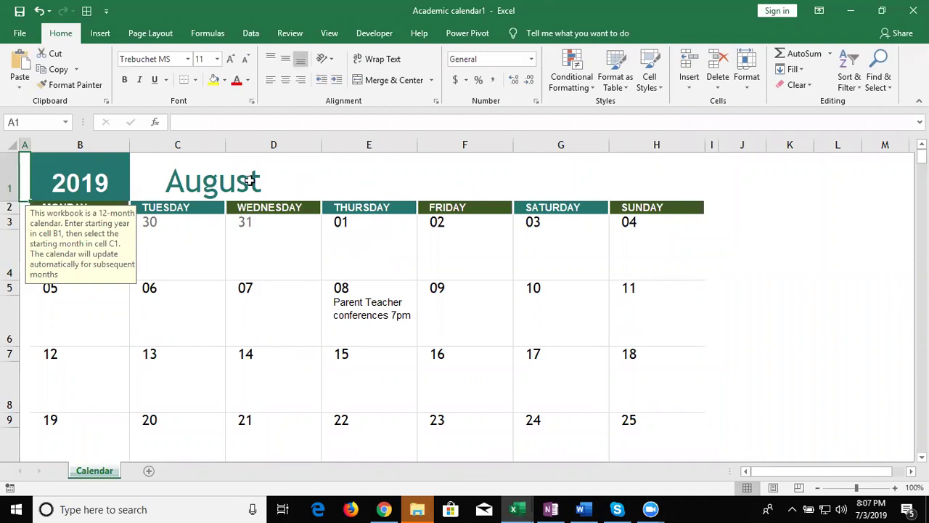
- Change the calendar's start month in cell C1 from August to July
click(249, 181)
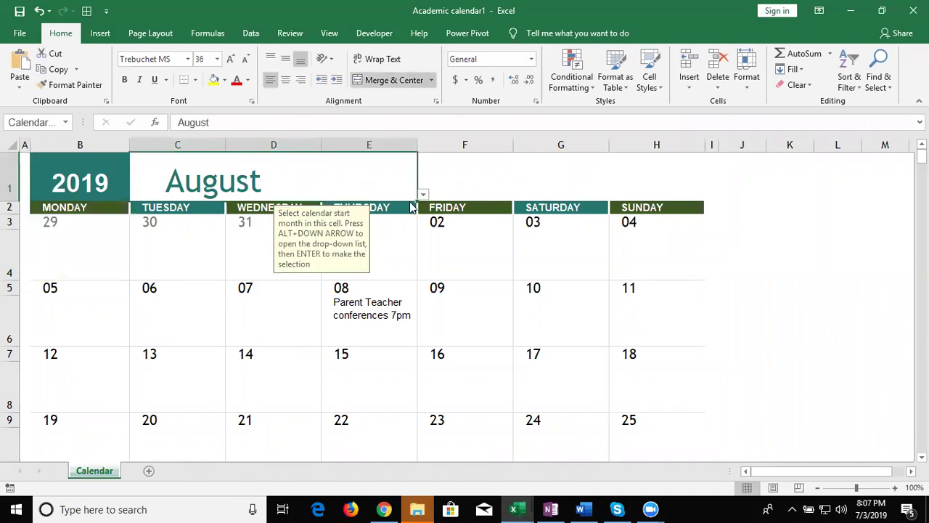
click(423, 195)
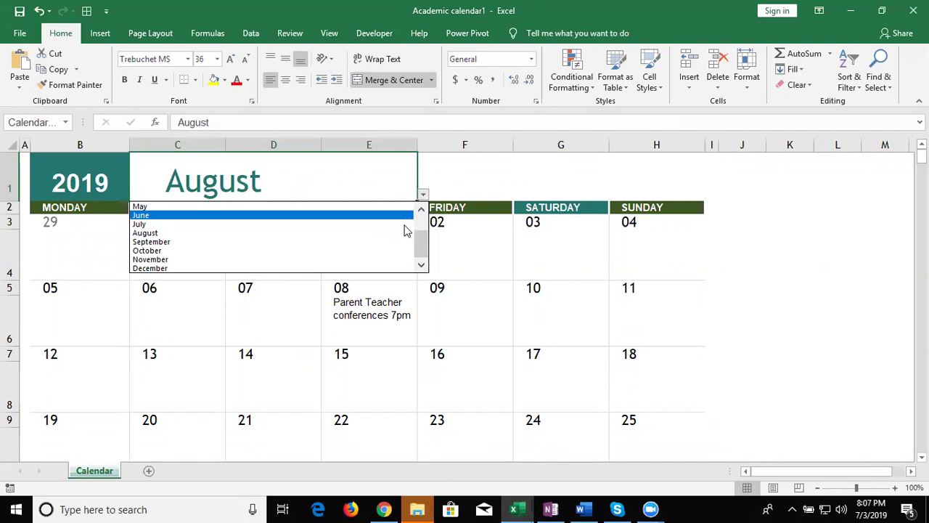
key(Return)
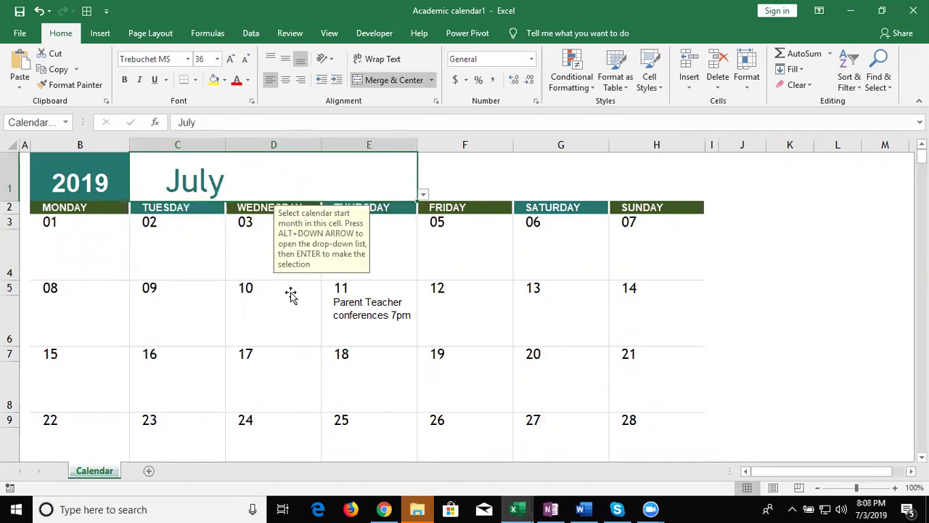
- Step through the July dates and Parent Teacher conferences note, down into the September grid
click(290, 293)
key(Down)
key(Down)
key(Down)
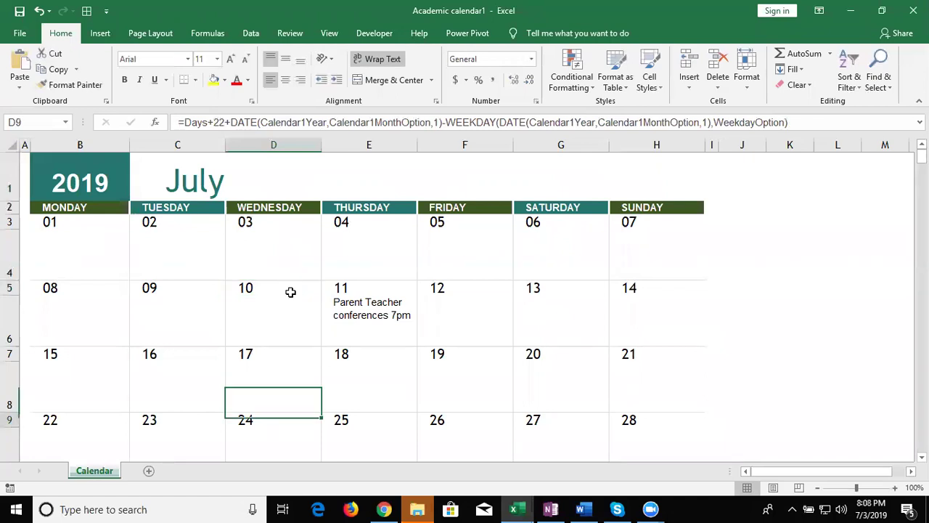
key(Down)
key(Down)
key(Down)
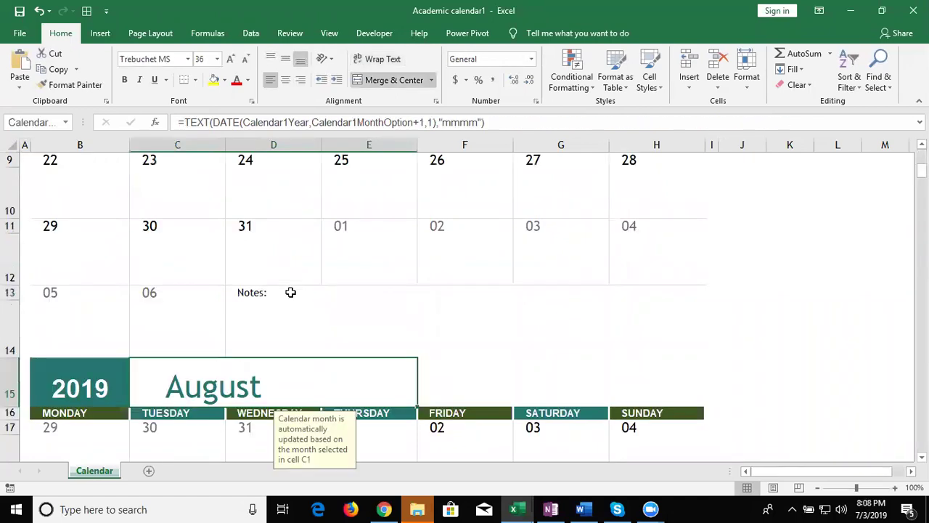
key(Up)
key(Up)
key(Up)
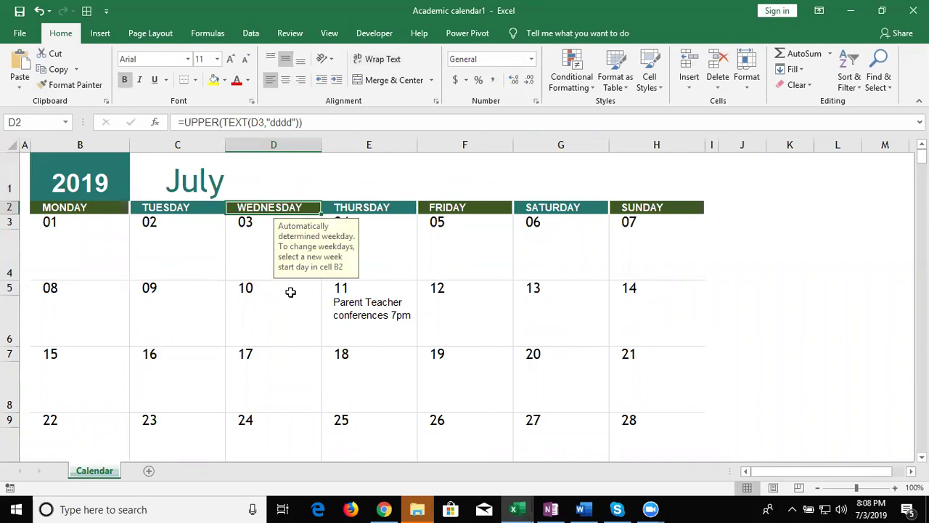
key(Down)
key(Down)
key(Down)
key(Down)
key(Right)
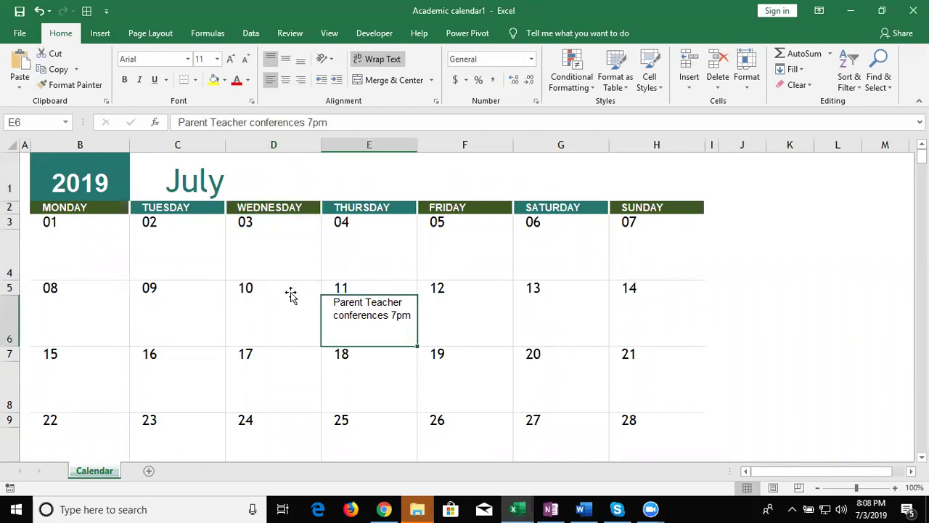
key(Left)
key(Left)
key(Left)
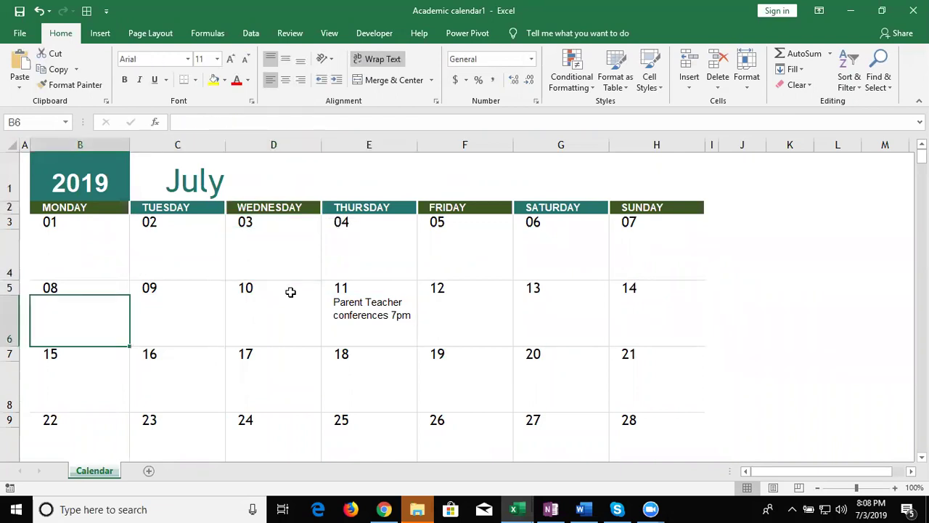
key(Down)
key(Down)
key(Right)
key(Right)
key(Right)
key(Right)
key(Down)
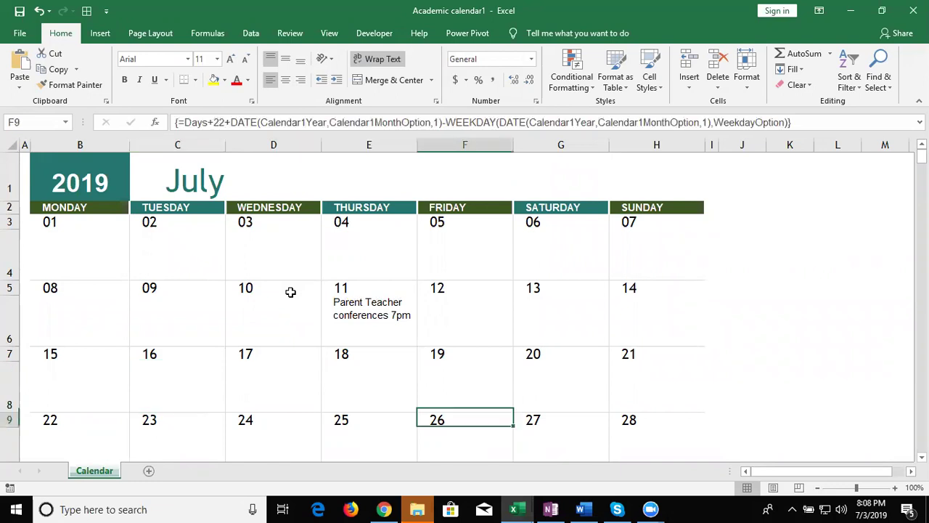
key(Down)
key(Down)
key(Down)
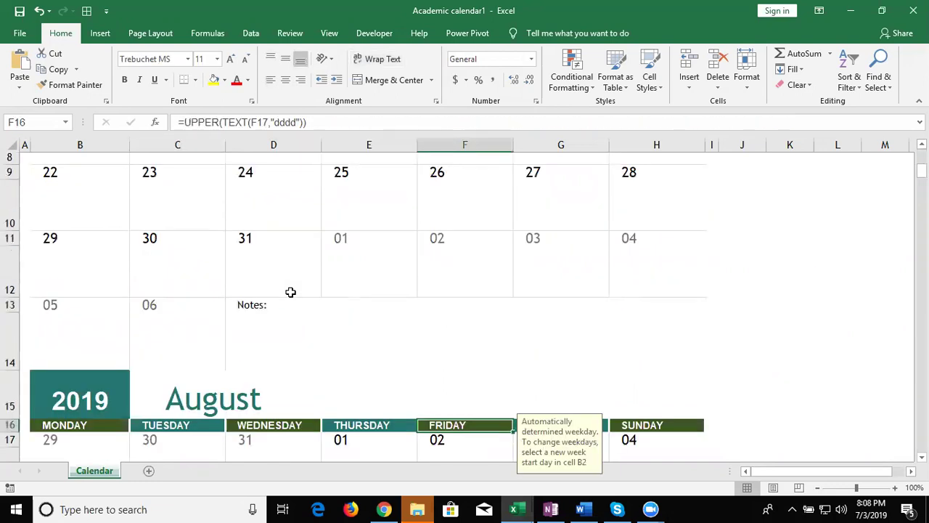
key(Down)
key(Down)
key(Down)
key(Down)
key(Down)
key(Down)
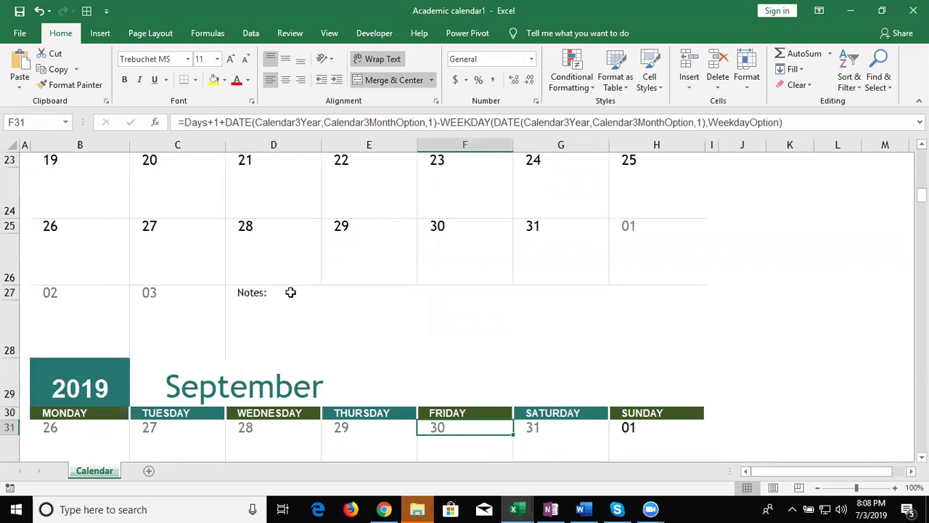
key(Down)
key(Down)
key(Down)
key(Down)
key(Down)
key(Down)
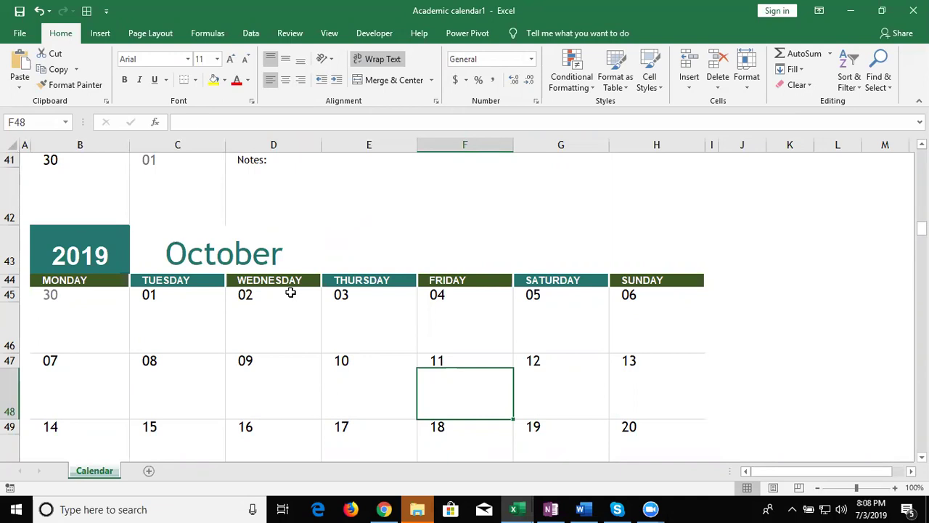
- Leave the calendar workbook for the New templates page via File
click(24, 37)
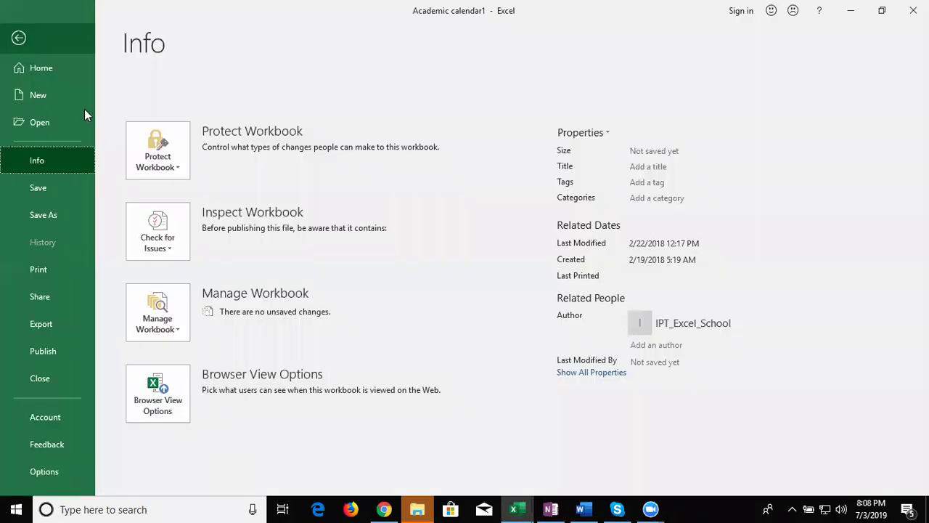
click(83, 104)
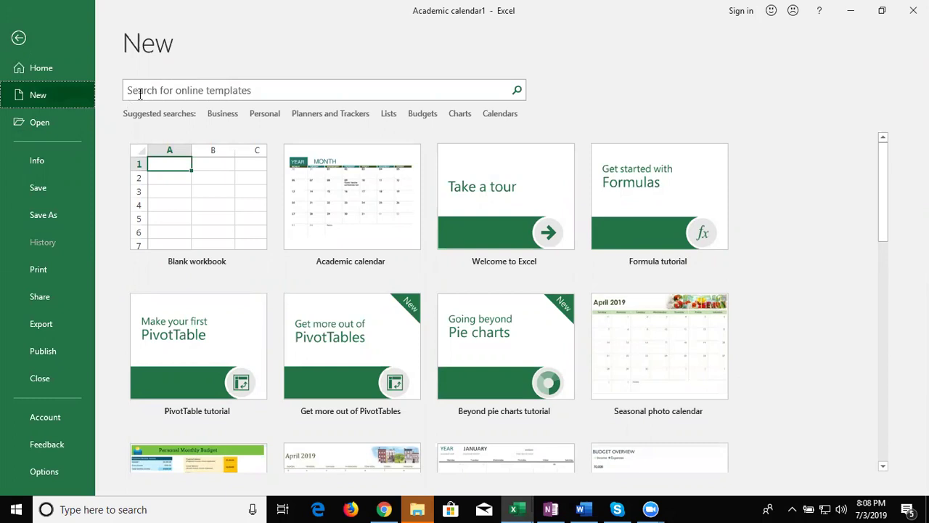
- Enter 'work' in the online template search box
click(140, 93)
text(work)
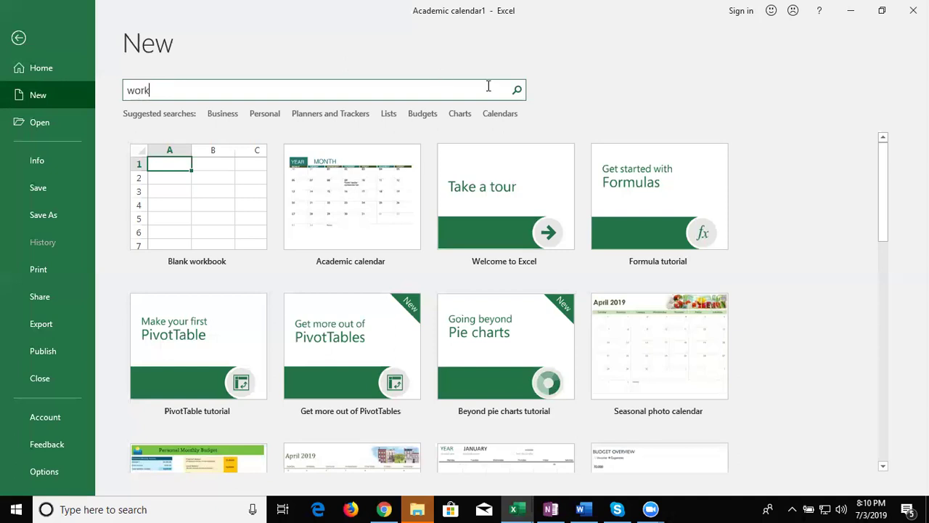
click(514, 94)
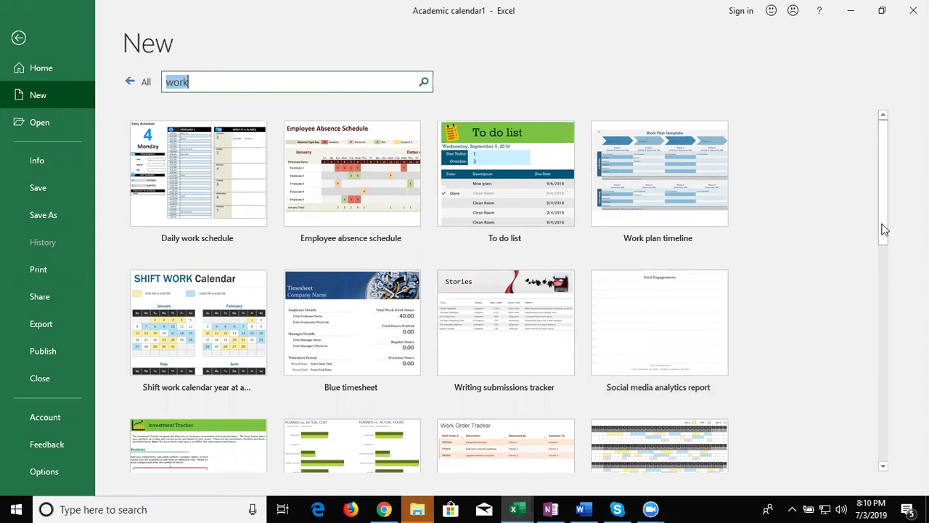
scroll(882, 276, down, 1)
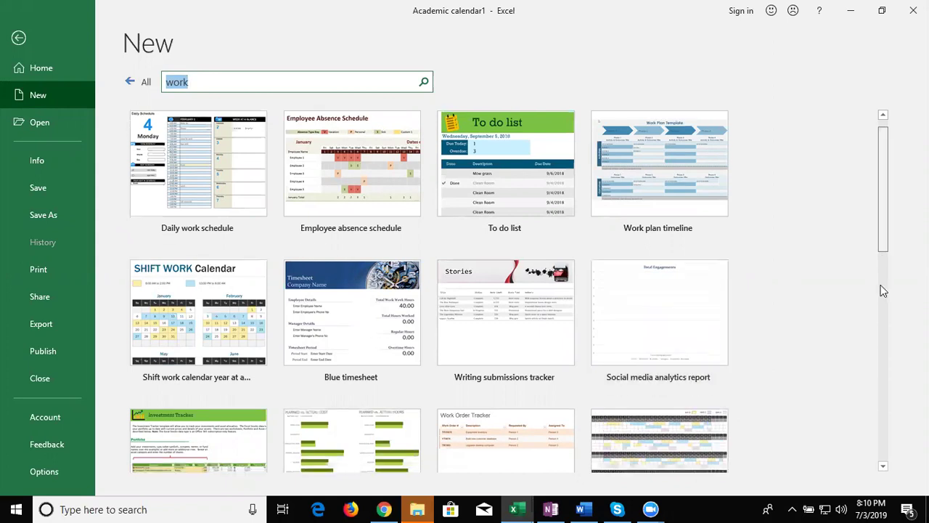
scroll(882, 291, down, 3)
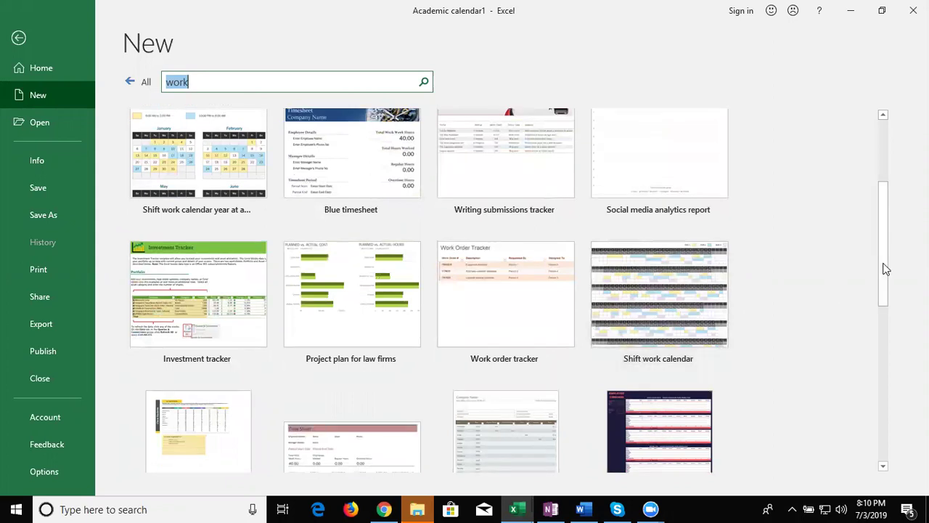
drag(886, 268, 883, 367)
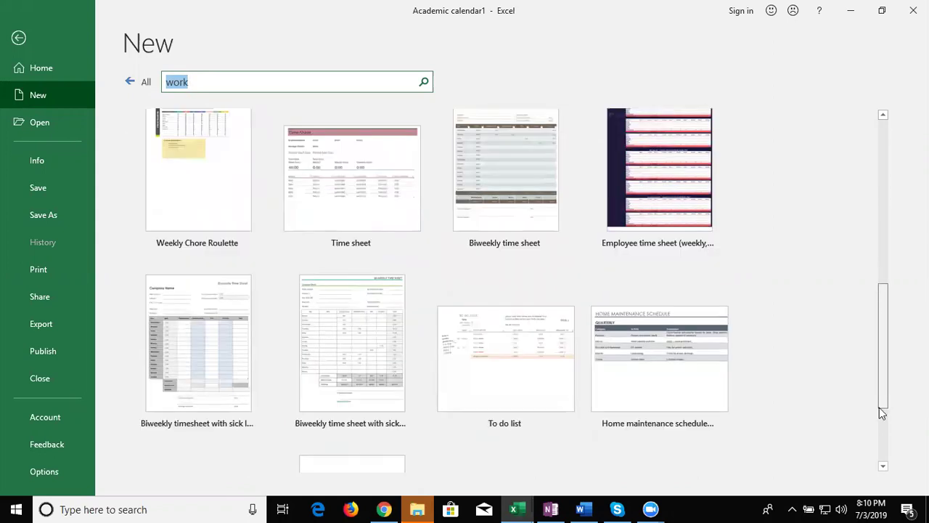
drag(882, 371, 877, 431)
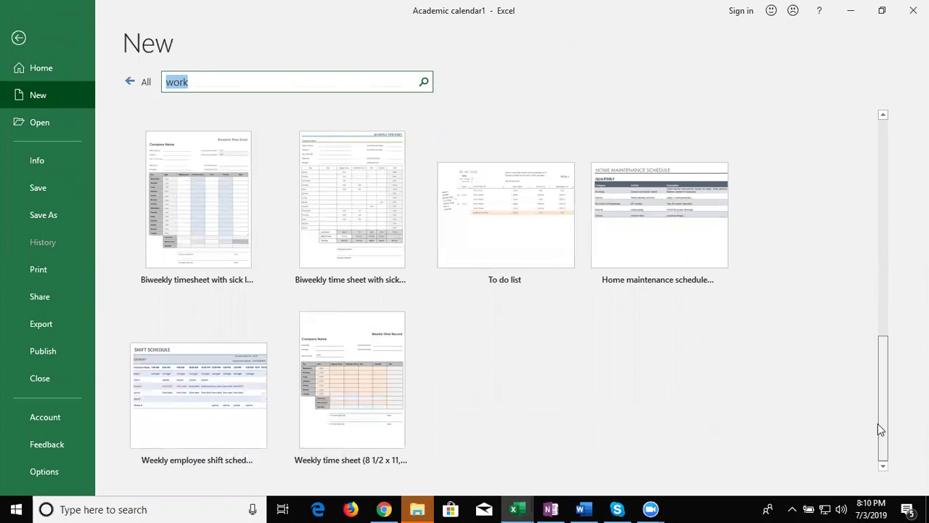
scroll(855, 365, up, 3)
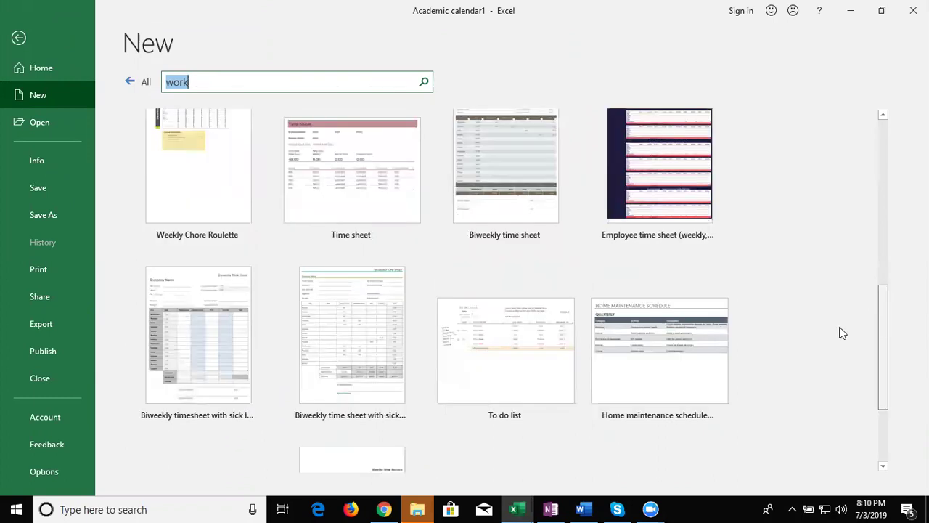
scroll(842, 333, up, 2)
scroll(834, 312, up, 1)
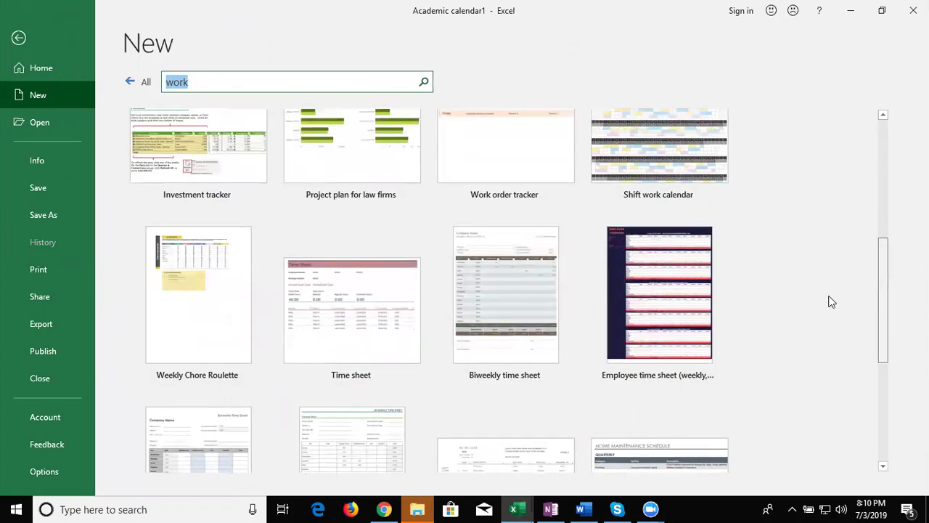
scroll(832, 302, up, 2)
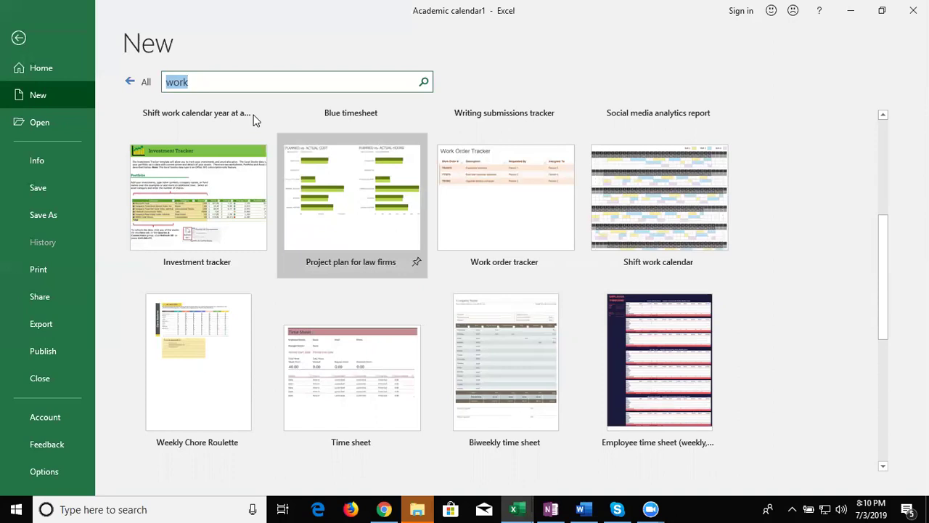
- Search templates for 'order' and create a workbook from the Work order tracker template
text(order)
key(Return)
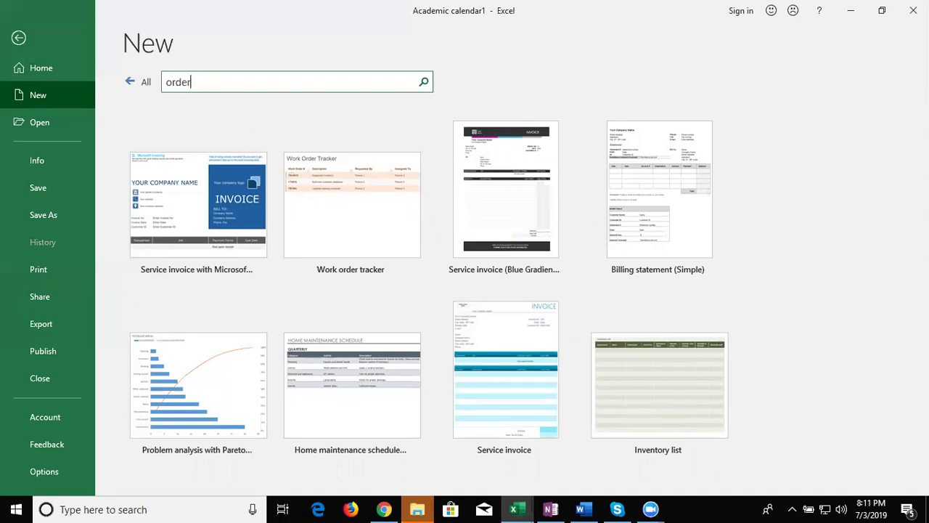
click(732, 331)
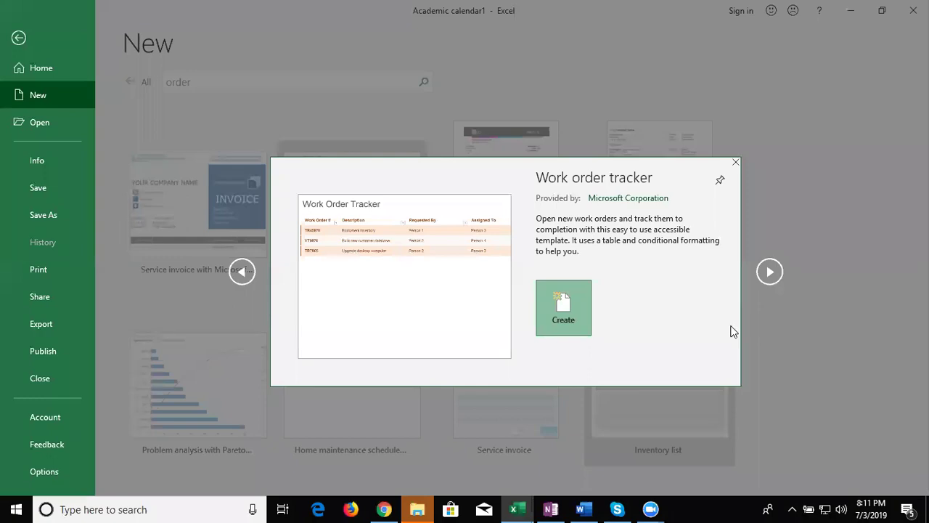
key(Return)
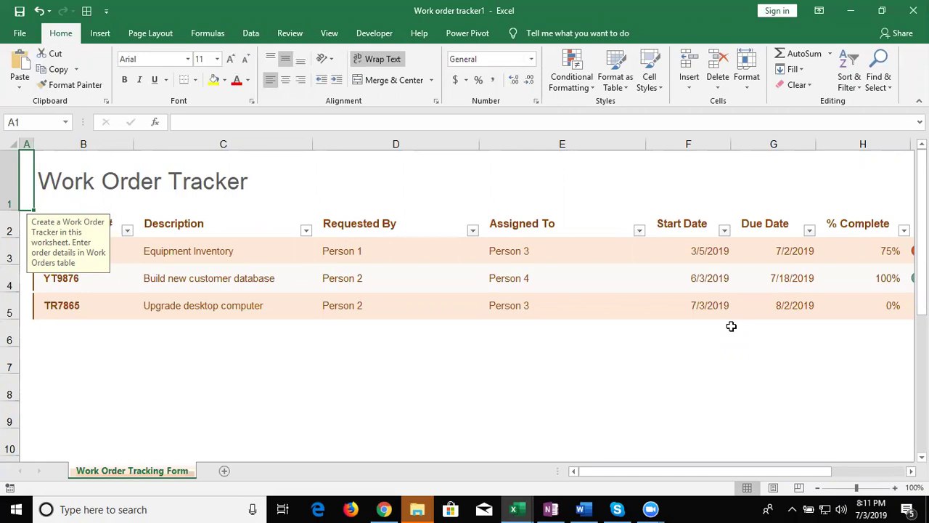
- Select the Assigned To heading E2, then list Business template results on the New page
click(600, 231)
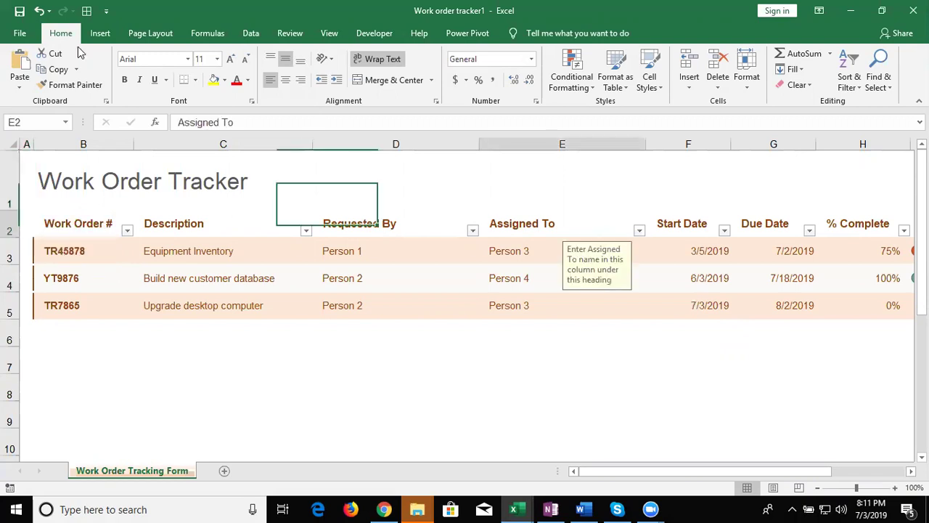
click(22, 34)
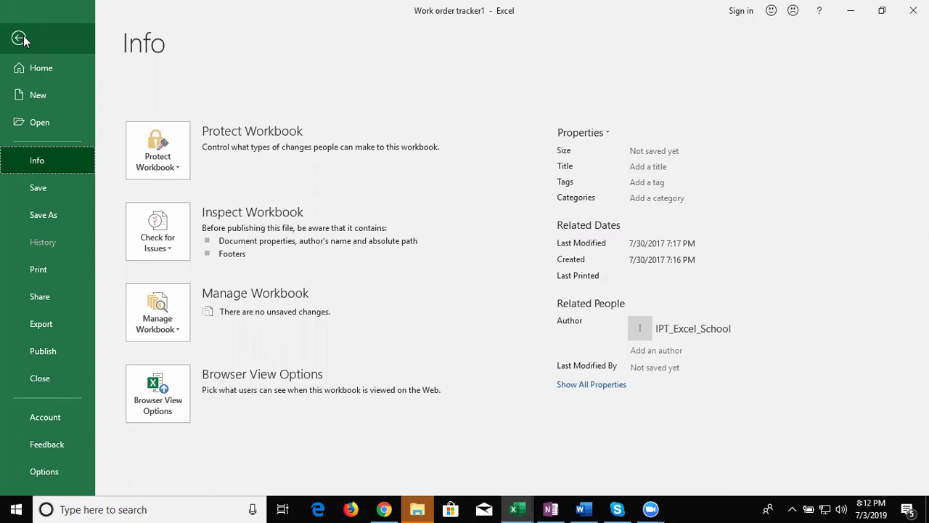
click(42, 101)
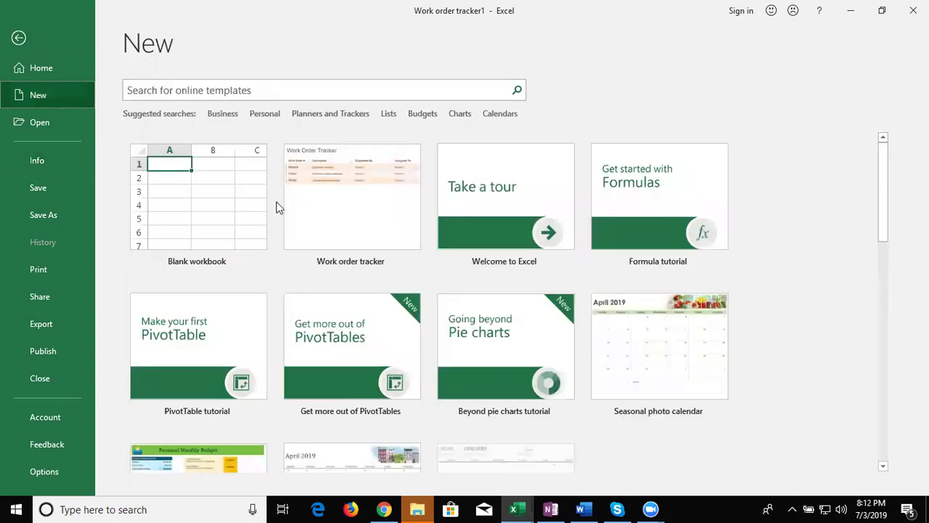
click(229, 118)
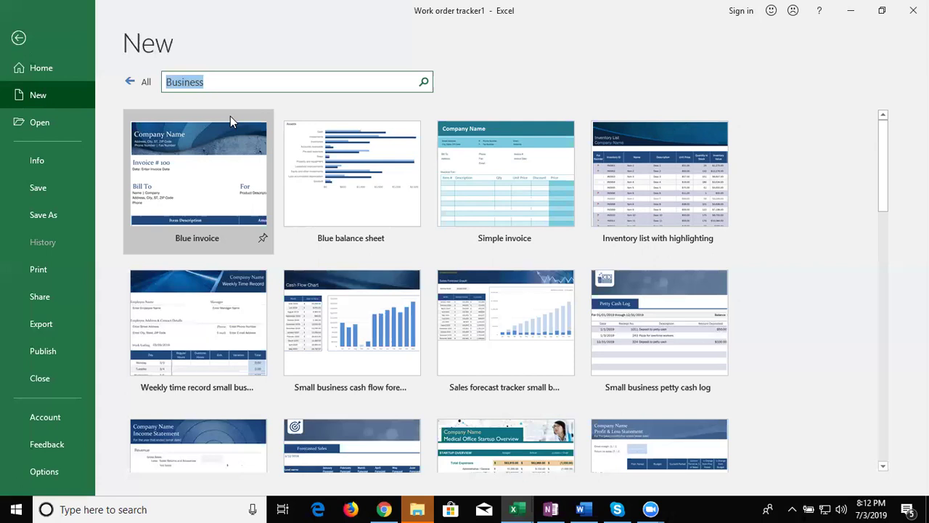
- Browse down the Business template results, then show the Open page's recent workbooks
click(883, 467)
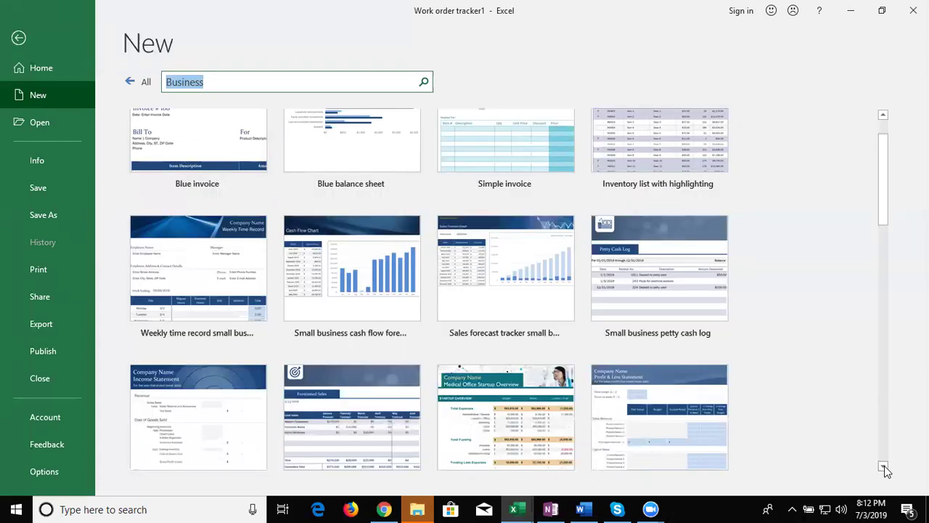
click(883, 467)
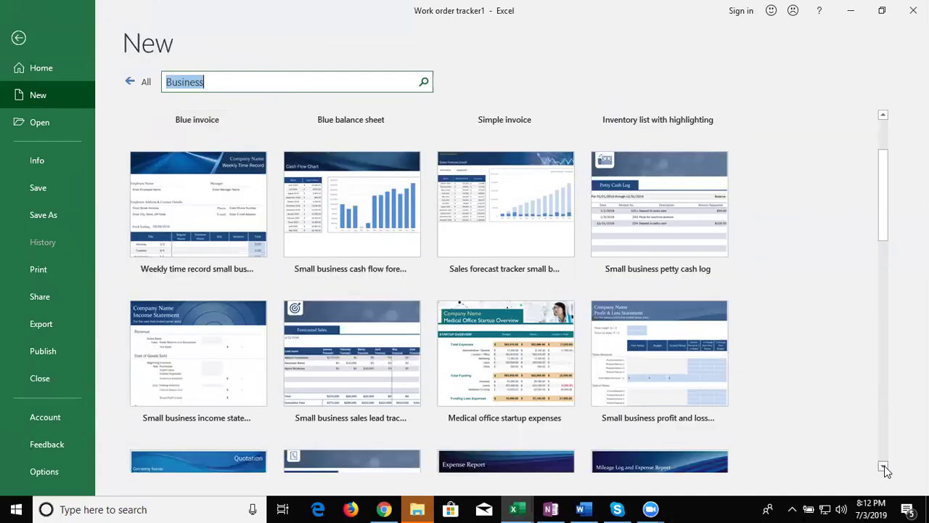
click(883, 467)
click(883, 466)
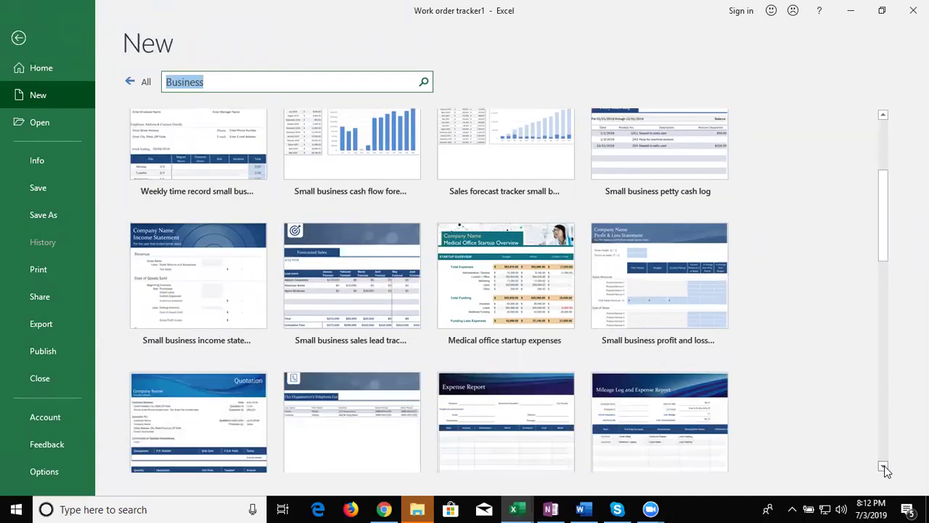
click(883, 466)
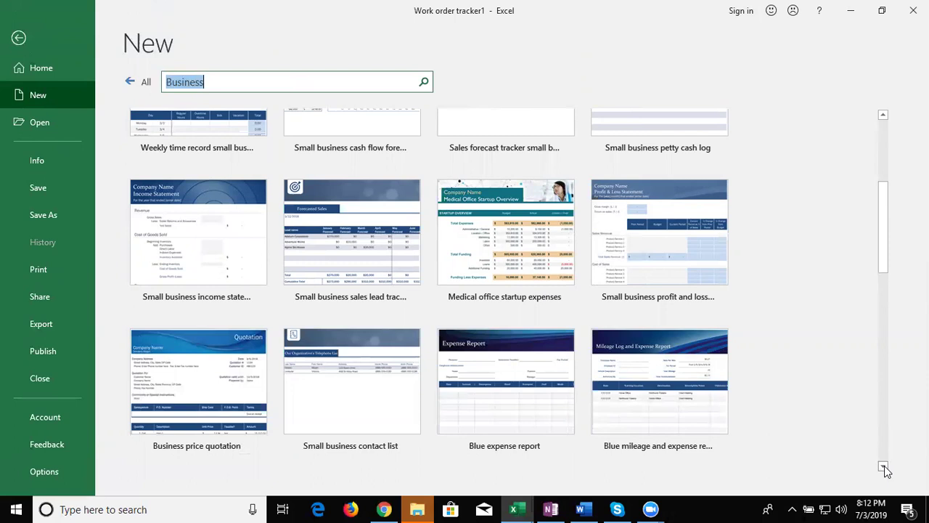
click(883, 466)
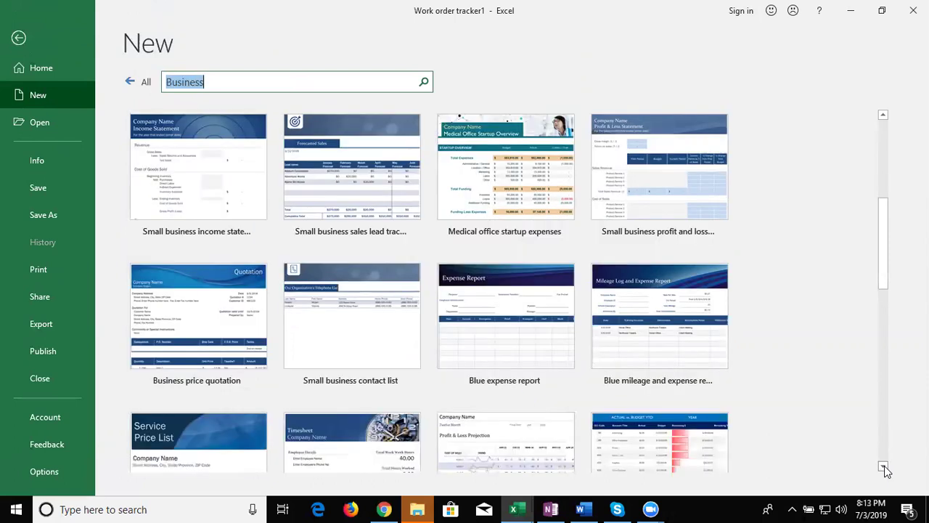
click(883, 466)
click(884, 466)
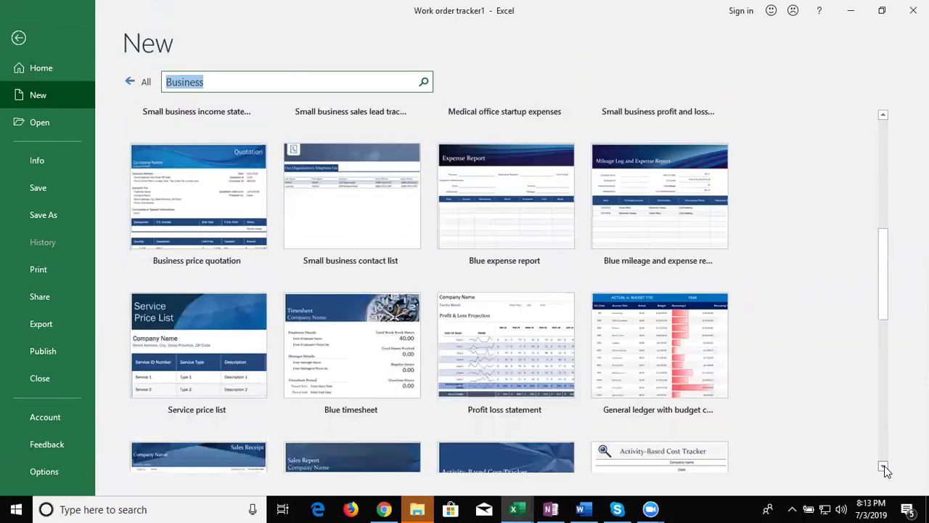
click(883, 467)
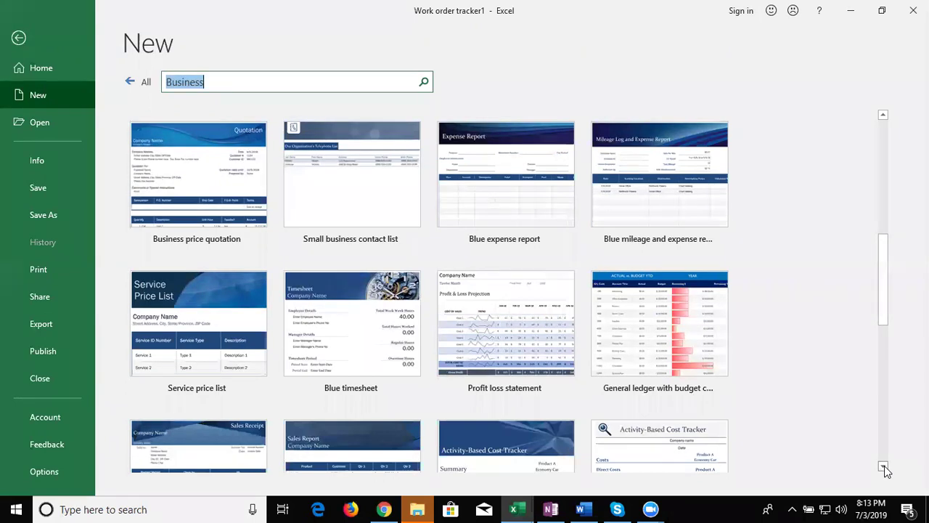
click(884, 465)
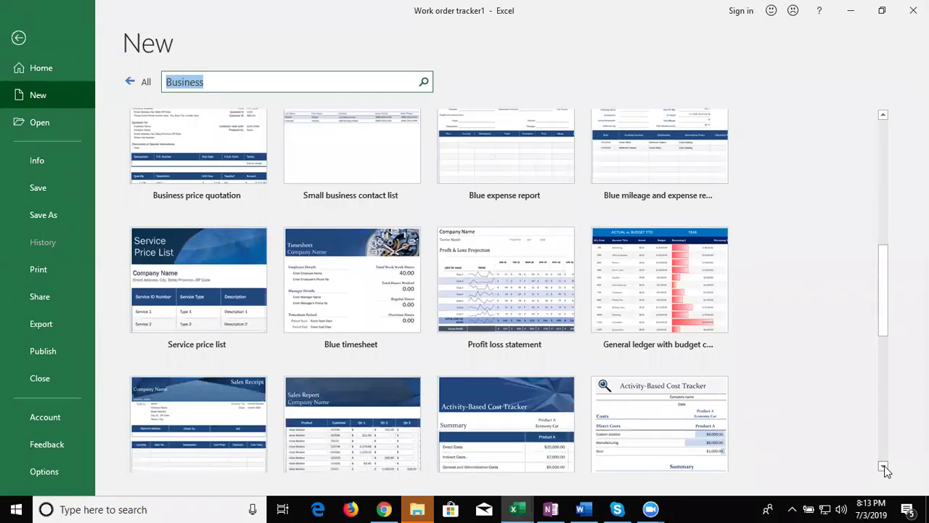
click(883, 465)
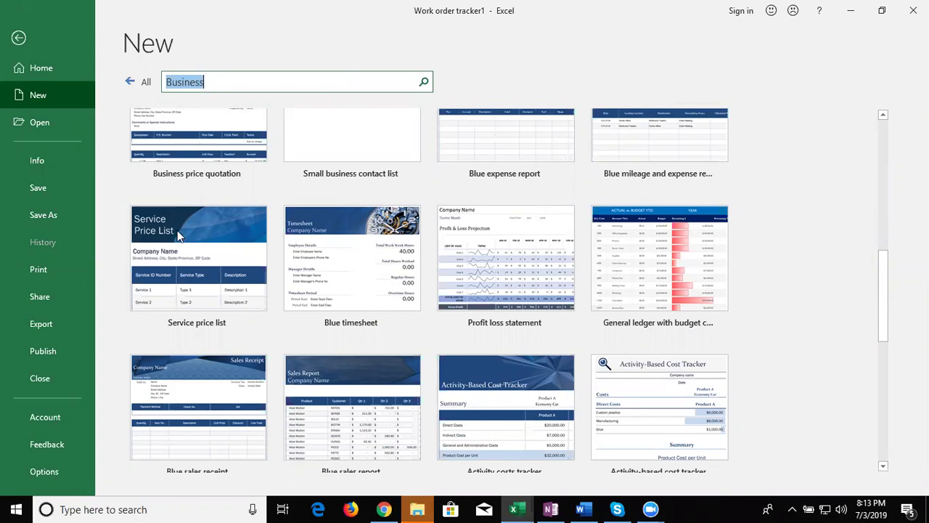
click(67, 135)
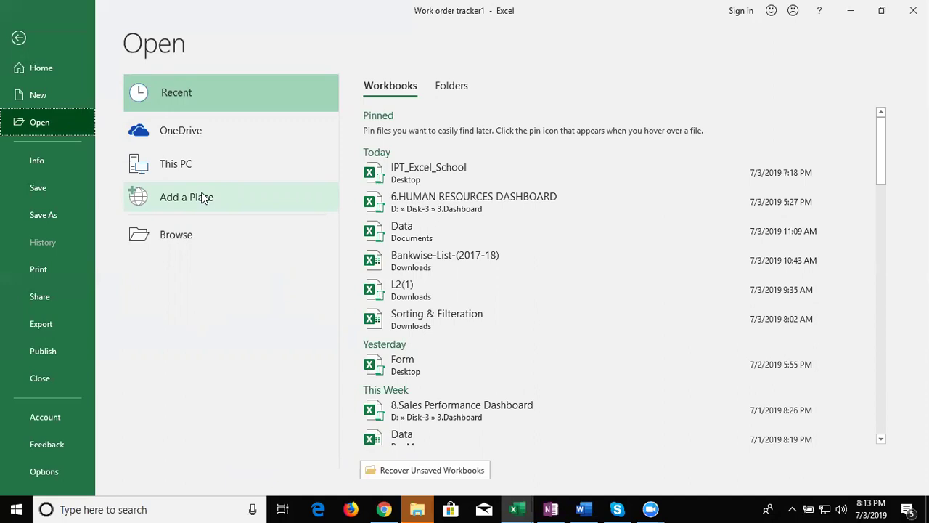
- Switch to the Info page for Work order tracker1's properties and protection options
click(84, 161)
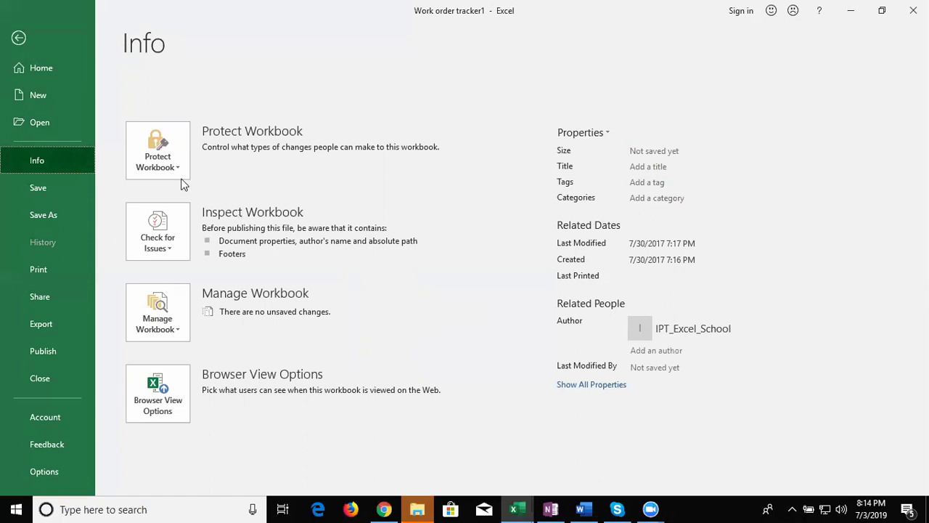
click(178, 254)
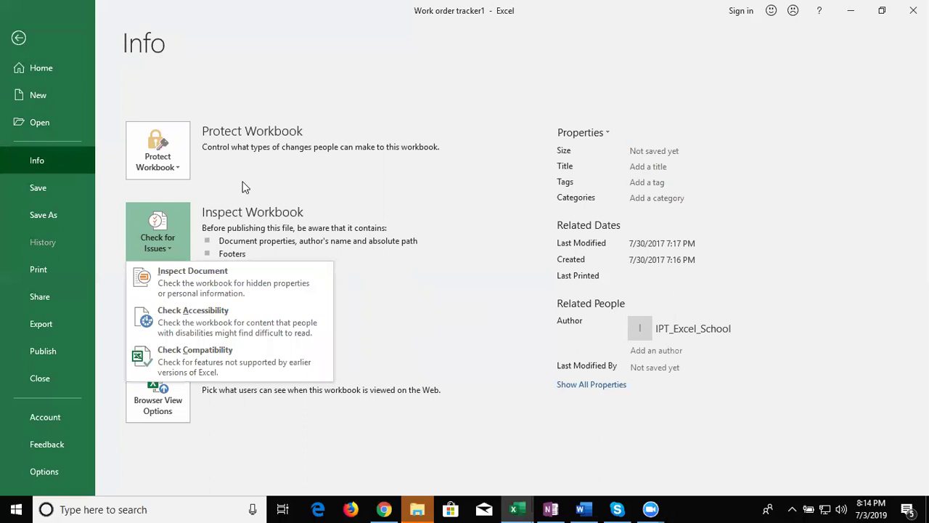
click(236, 265)
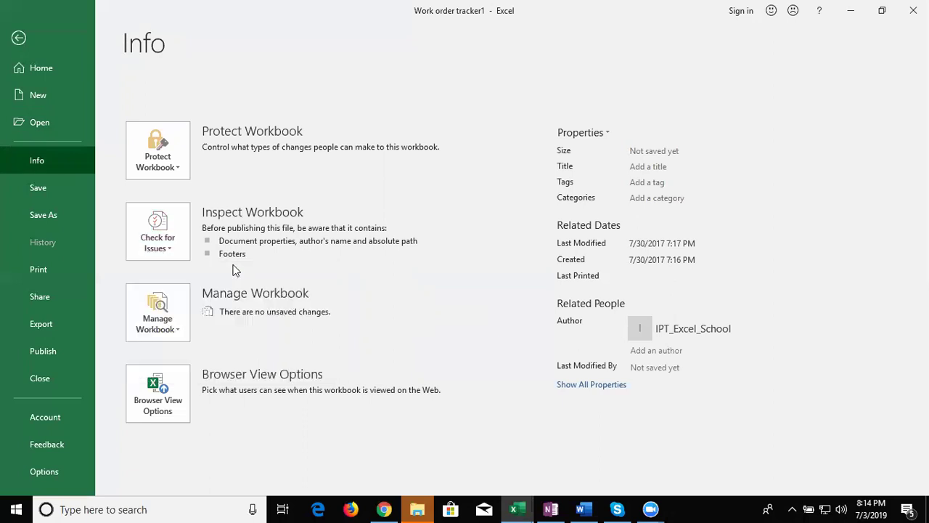
click(179, 332)
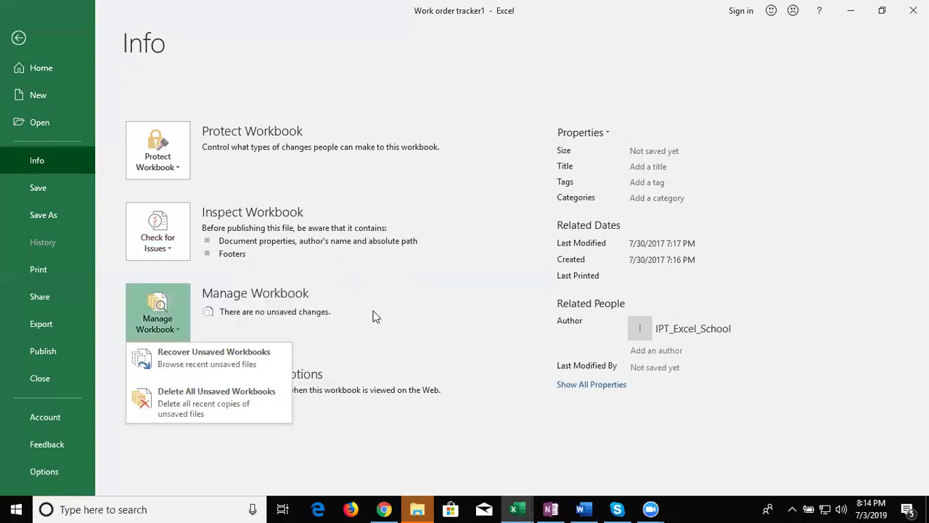
click(374, 316)
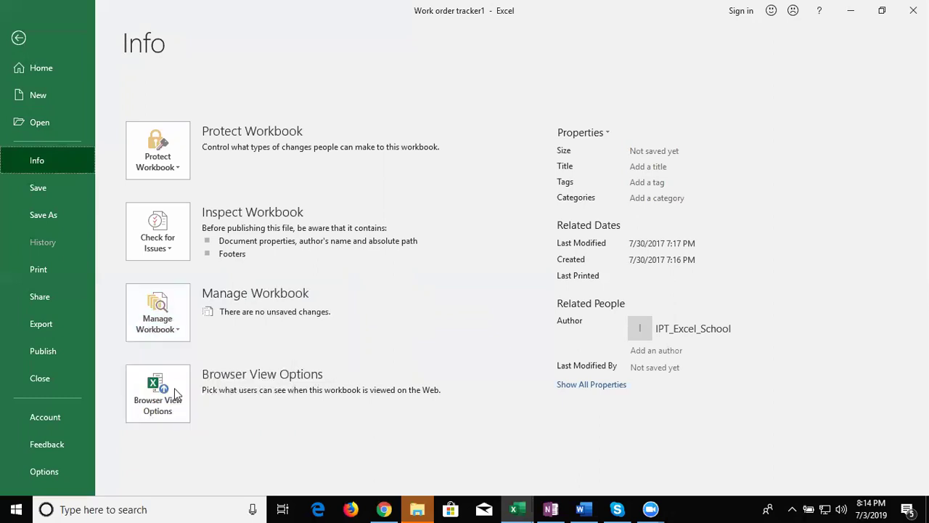
click(173, 177)
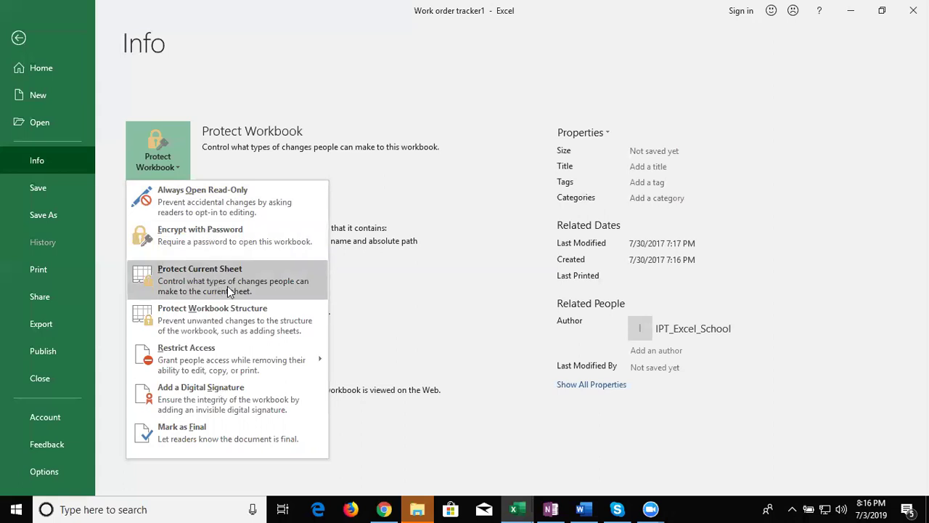
- Go to Save As, open and close the Browse save dialog, then leave the File pages
click(73, 197)
click(74, 214)
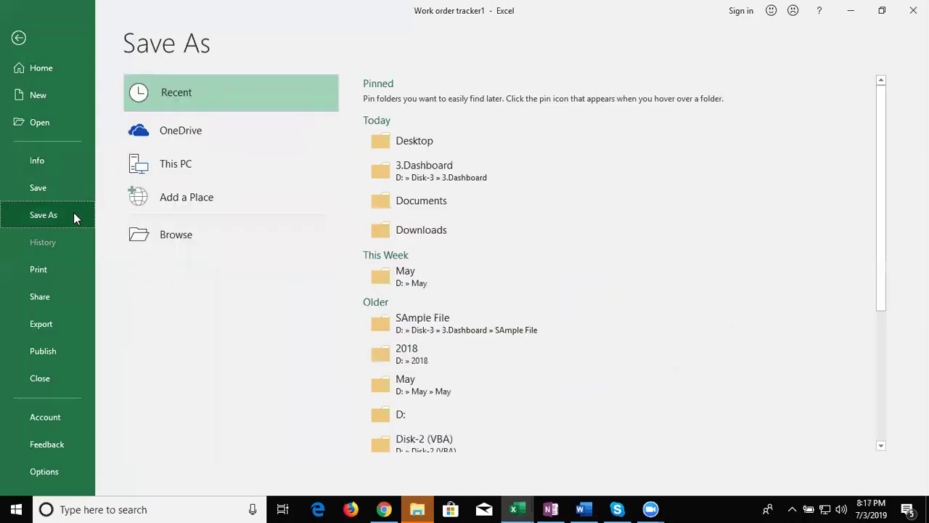
click(143, 240)
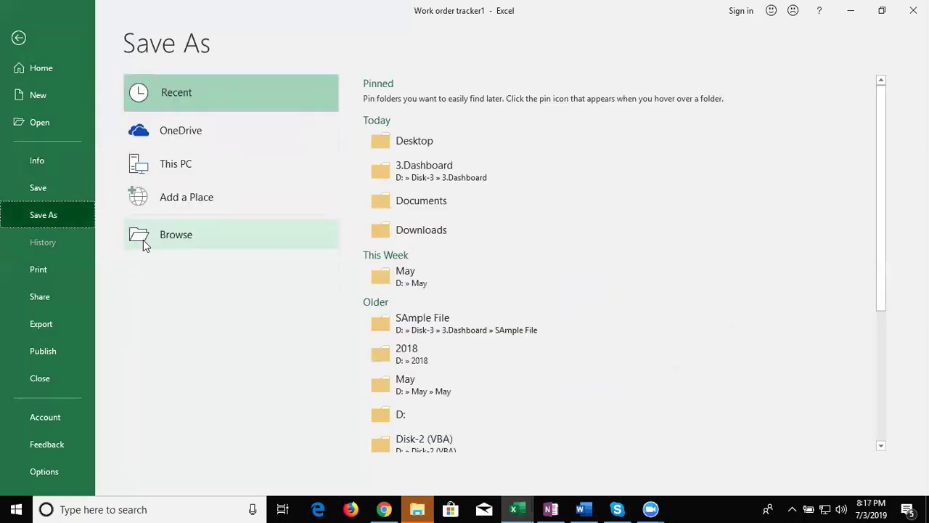
click(143, 240)
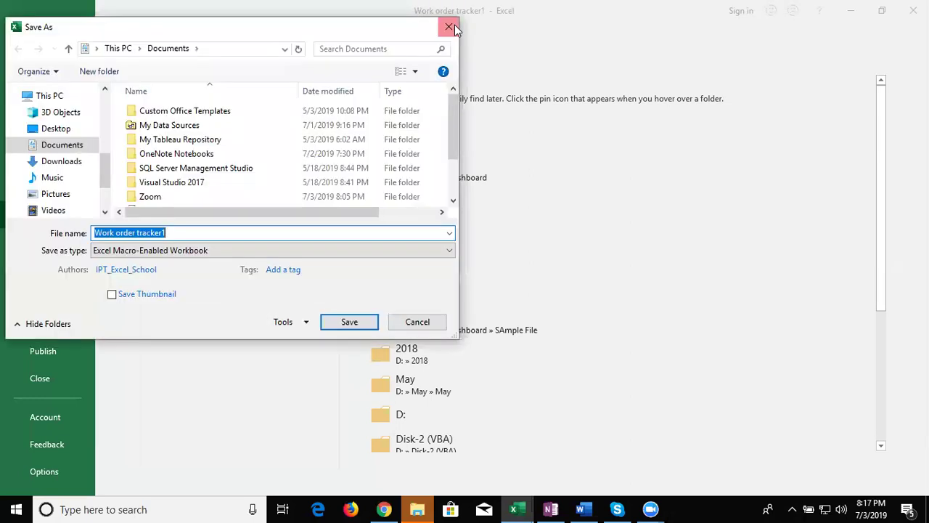
click(449, 27)
click(63, 247)
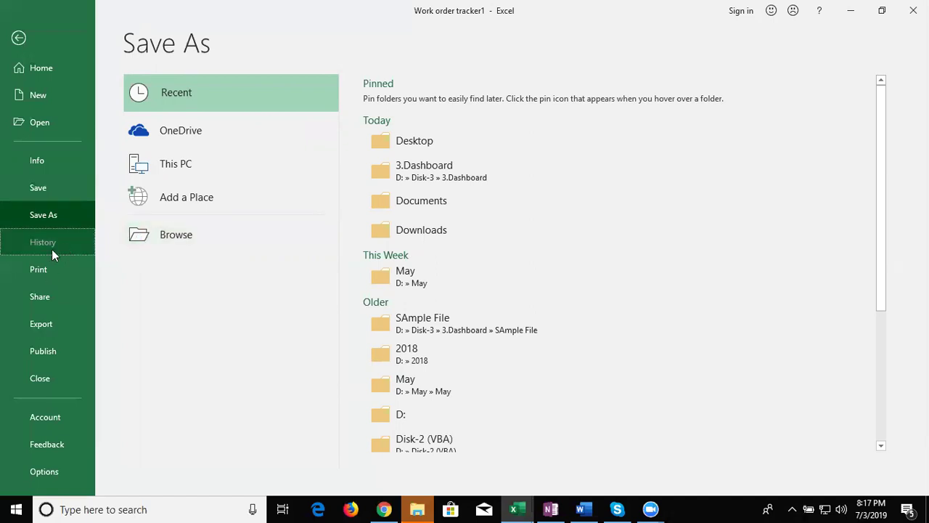
click(23, 41)
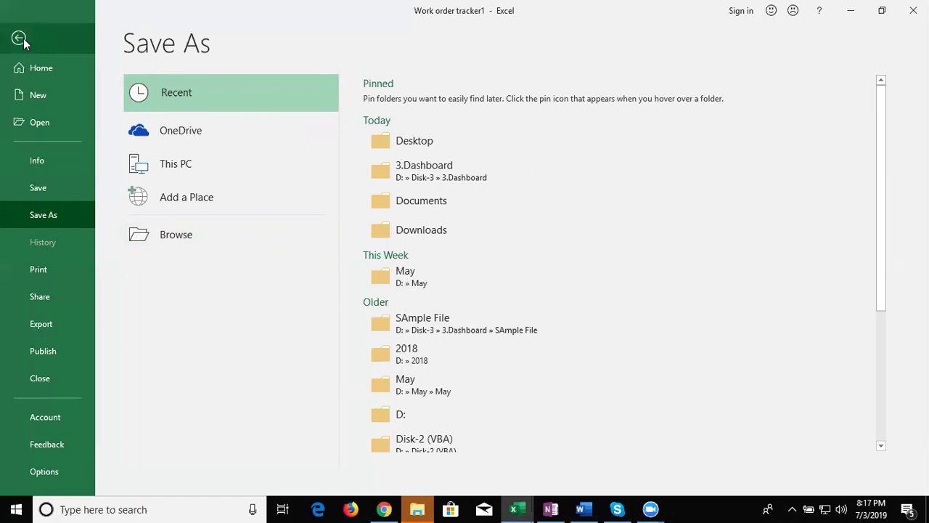
- Open the recent workbook Data from the Open list and view its 20.7KB Info page
click(23, 40)
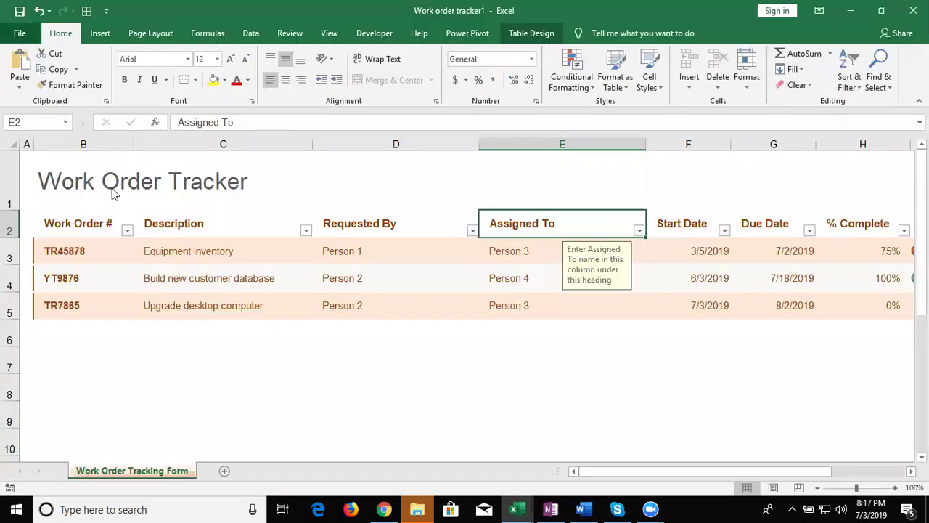
key(alt+f)
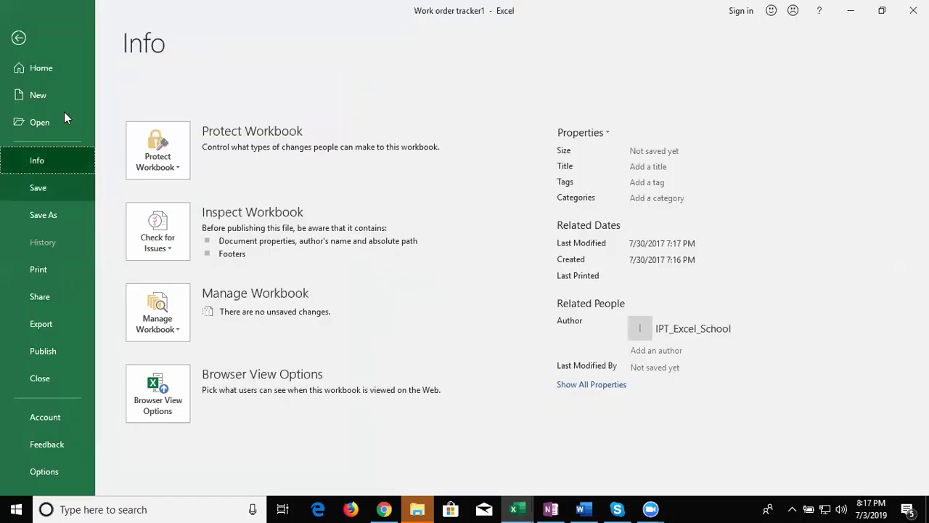
click(64, 117)
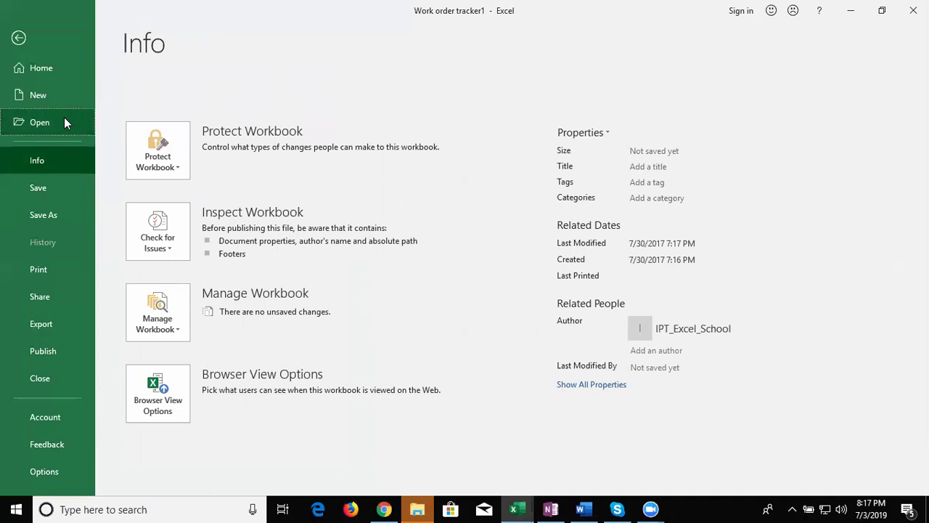
click(437, 242)
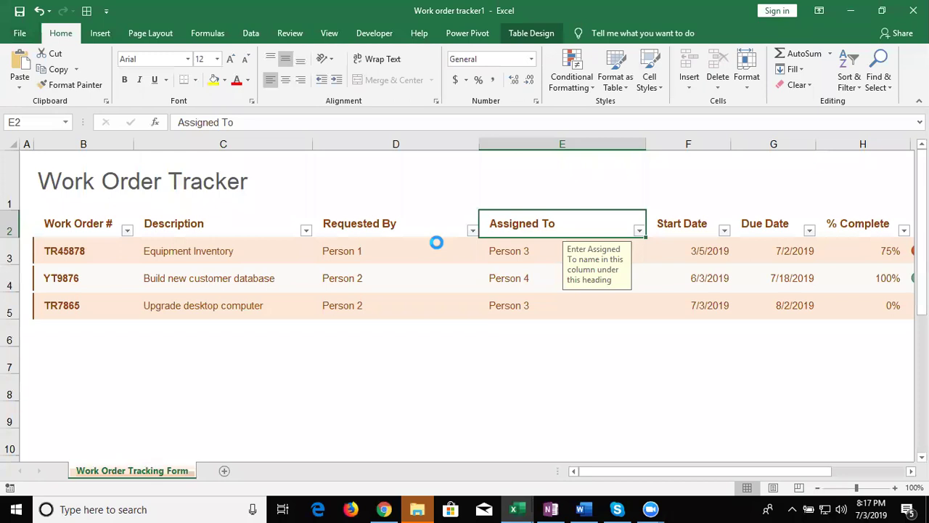
click(29, 37)
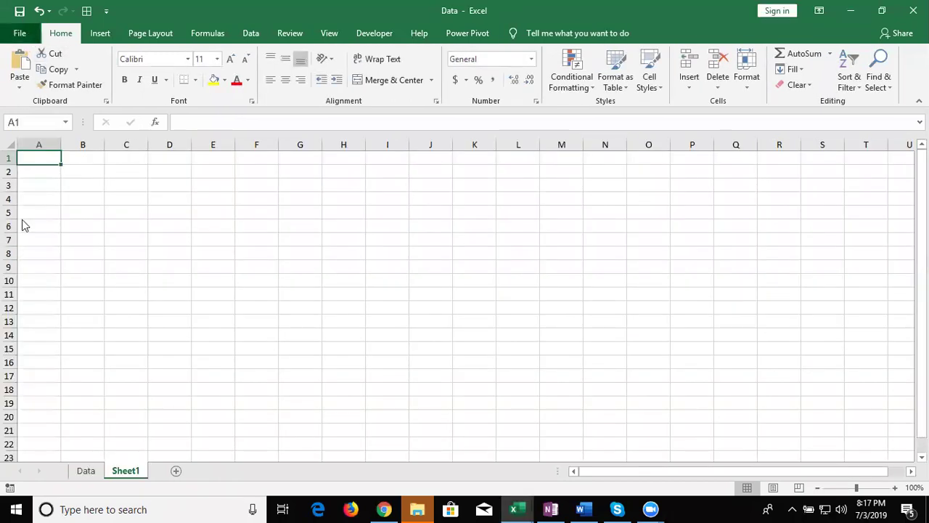
click(31, 236)
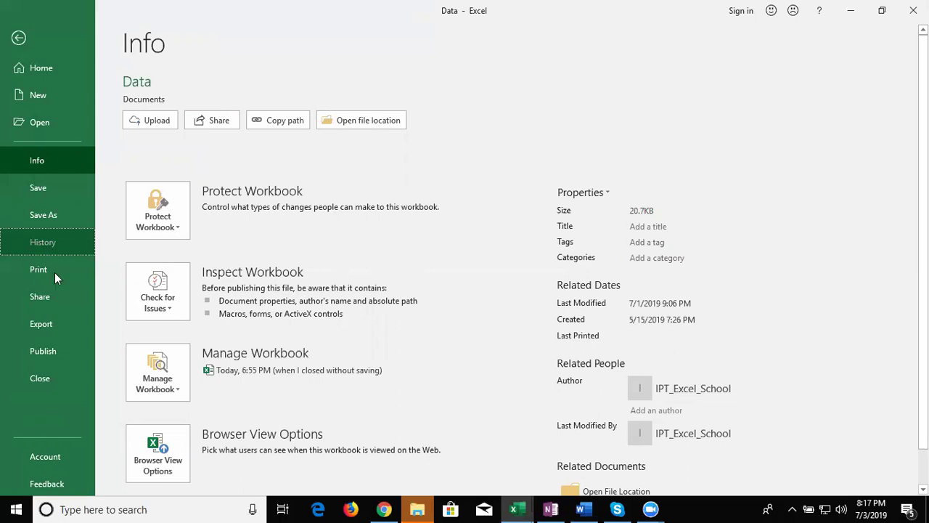
- Browse Data's Print preview, Share and Export pages, ending on Publish to Power BI
click(55, 276)
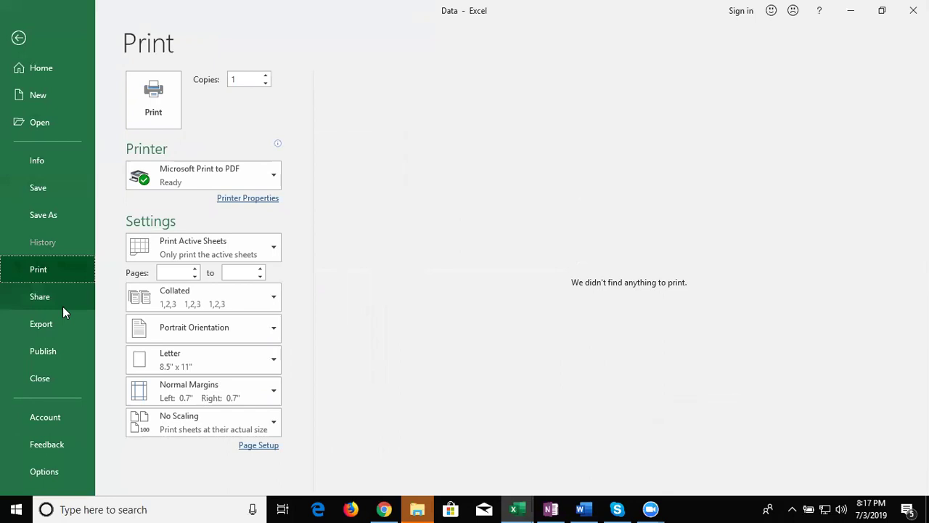
click(62, 307)
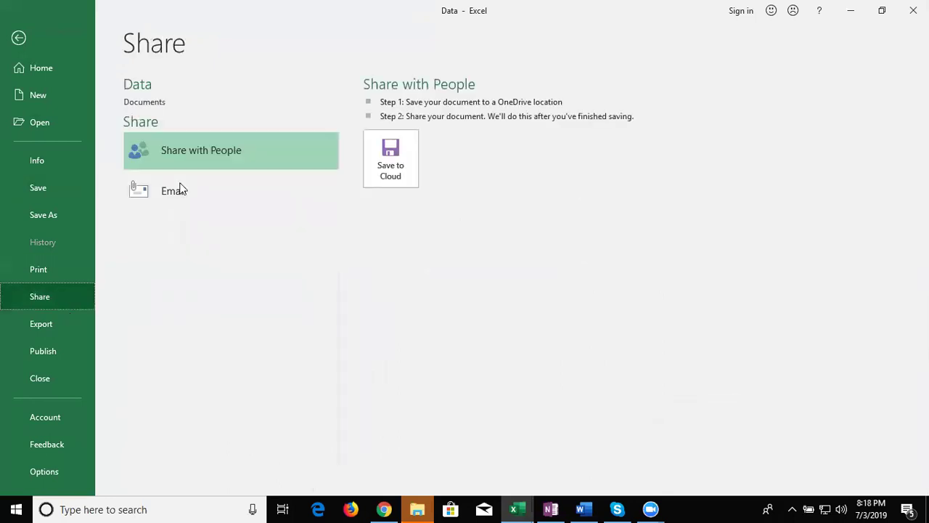
click(83, 326)
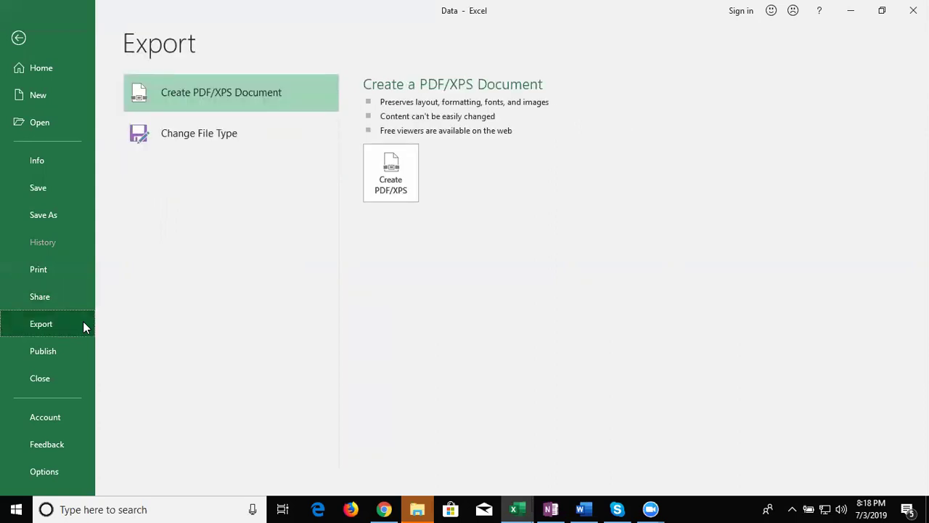
click(63, 360)
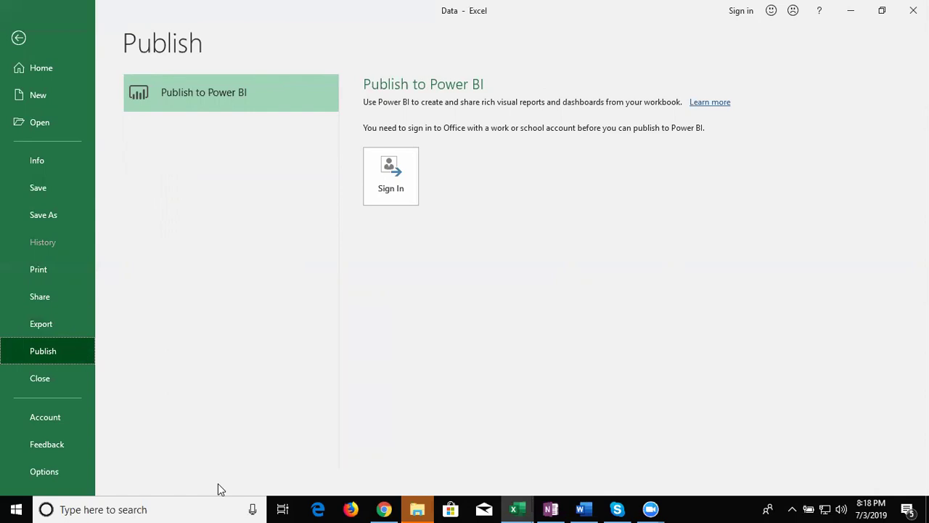
- Open Excel Options from the backstage sidebar, landing on the General page
click(55, 461)
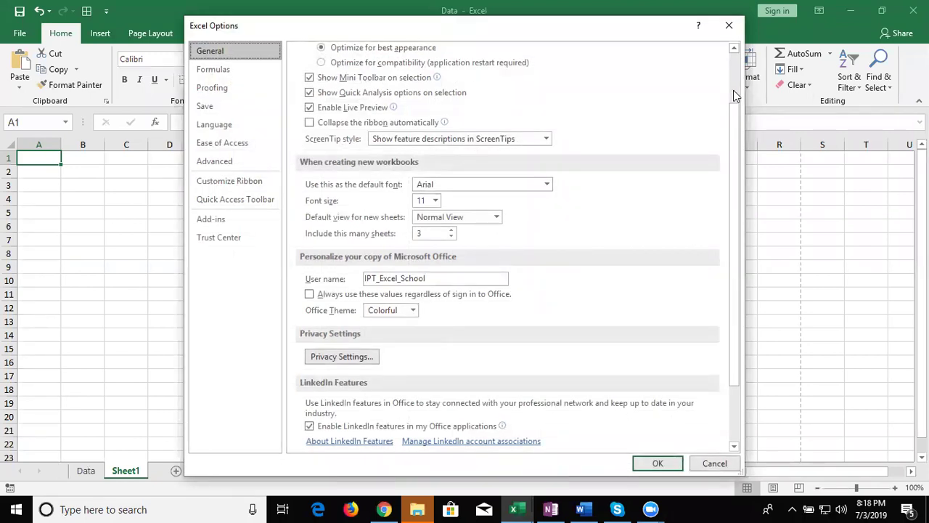
- Look through the General page's ScreenTip style choices, then close Excel Options without changes
scroll(733, 94, up, 2)
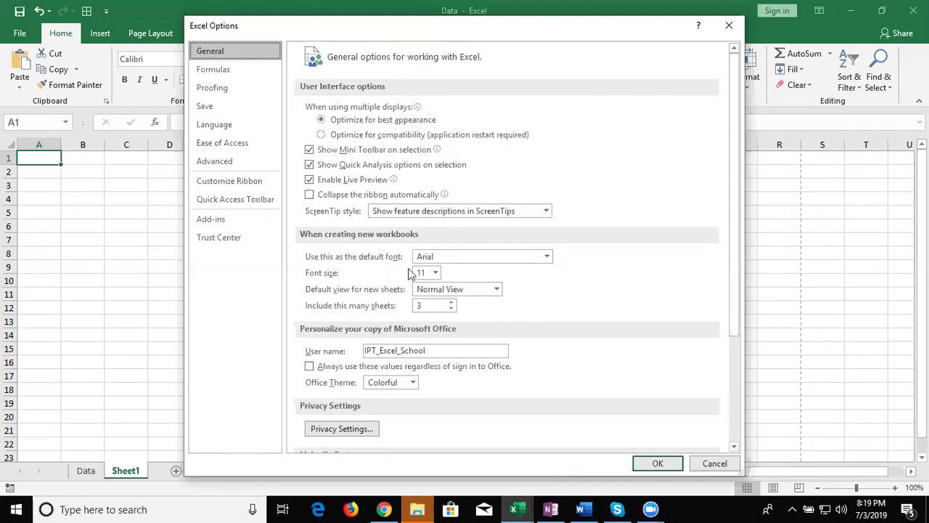
click(406, 211)
key(Up)
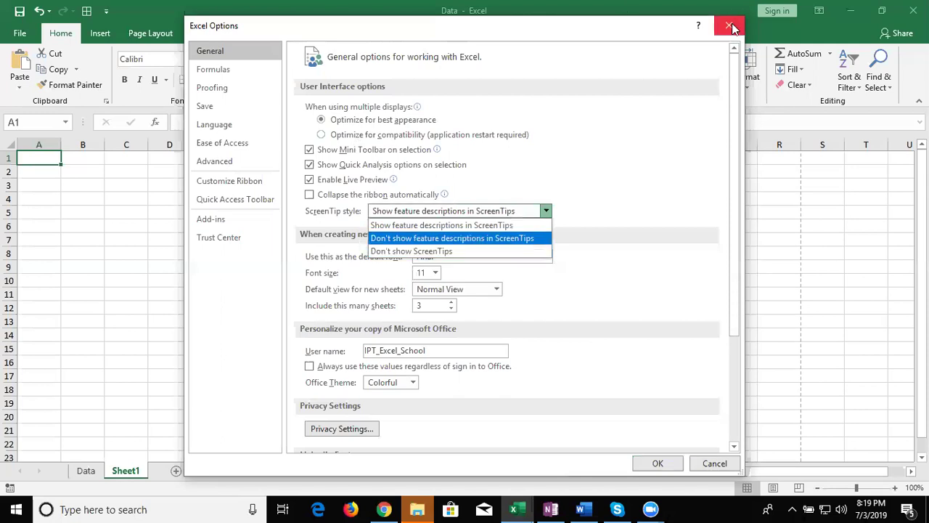
click(733, 27)
click(730, 25)
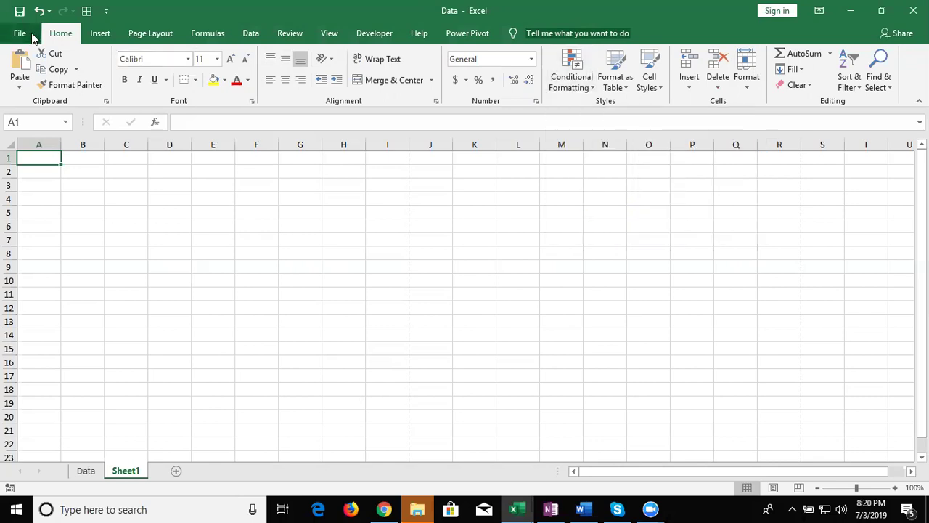
- Reopen the File pages and move down the sidebar toward Feedback
click(32, 38)
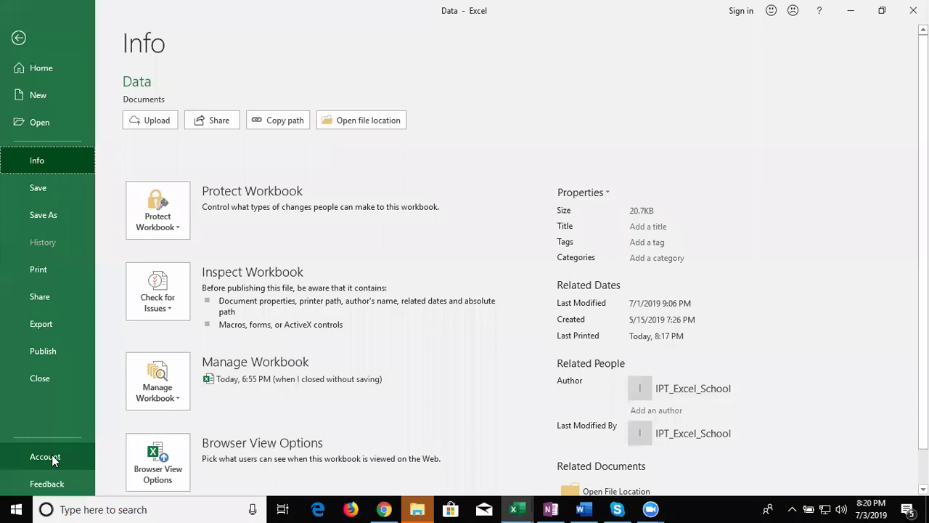
key(Down)
key(Down)
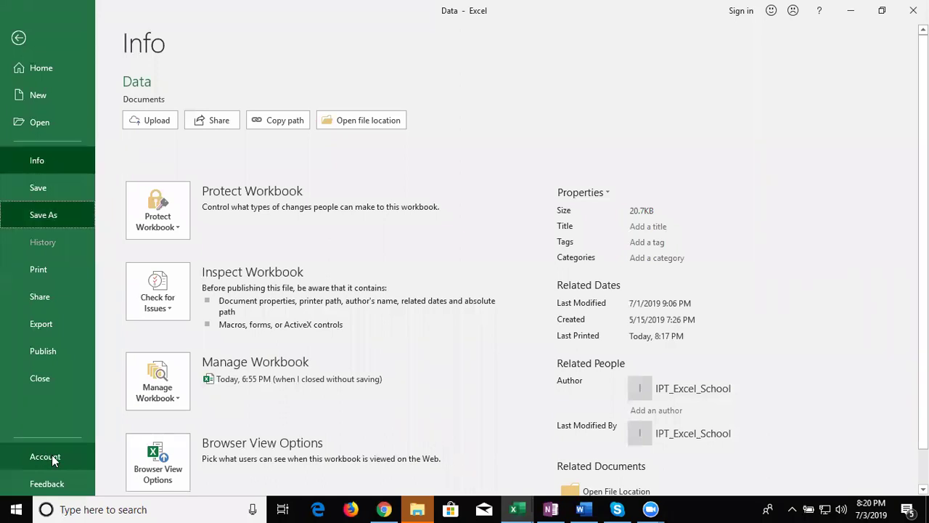
key(Down)
key(Down)
key(Down)
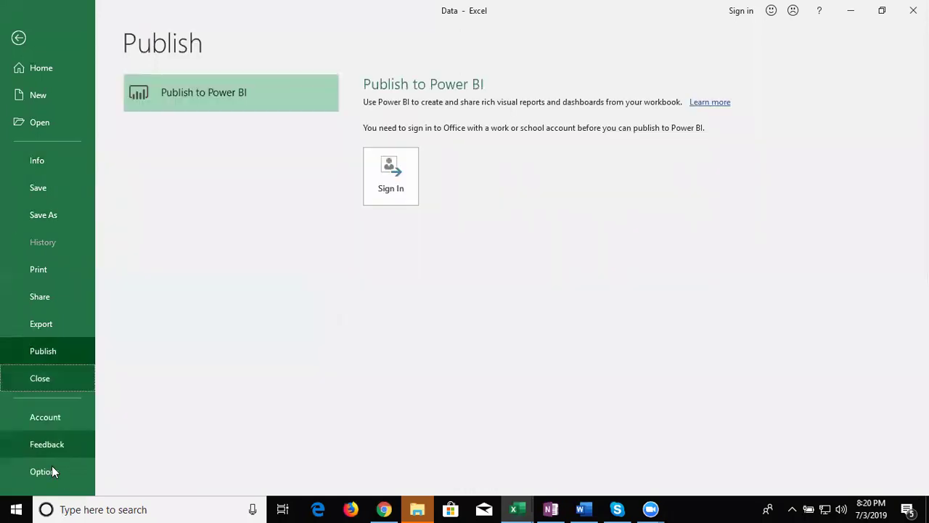
key(Down)
key(Down)
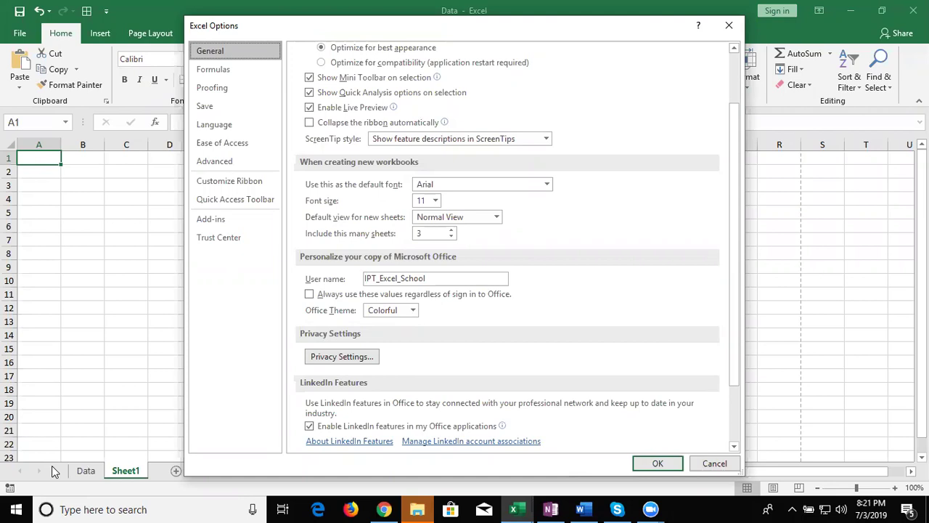
- Inspect the ribbon, ScreenTip, Arial font and sheet-count settings, then cancel Excel Options
click(418, 122)
click(420, 138)
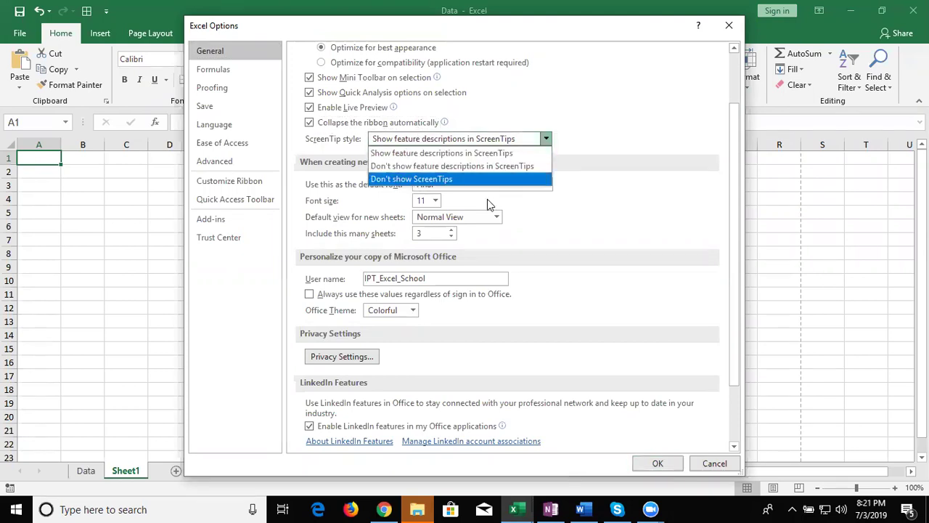
click(528, 217)
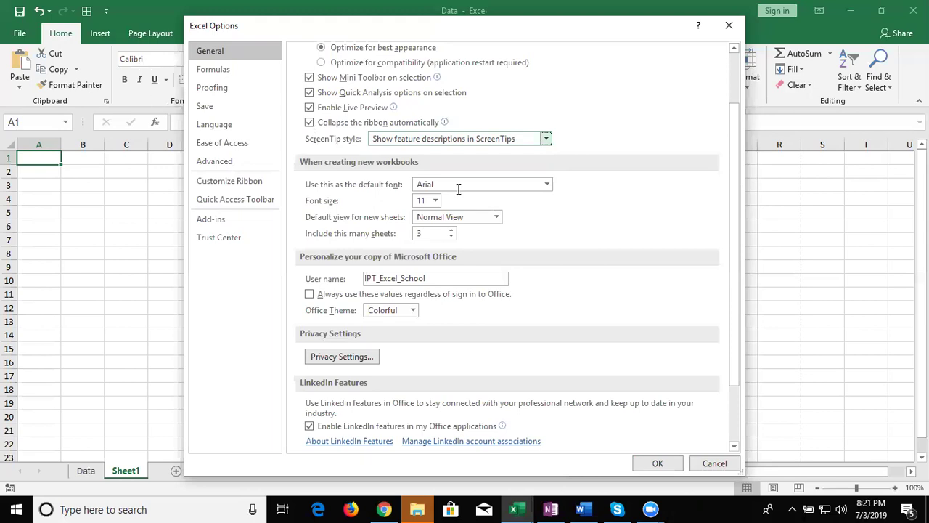
double_click(527, 185)
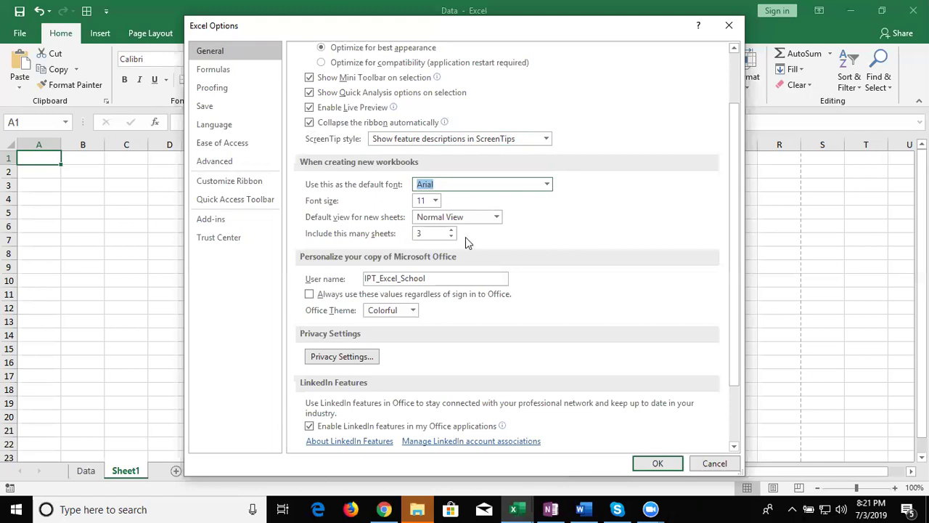
click(440, 233)
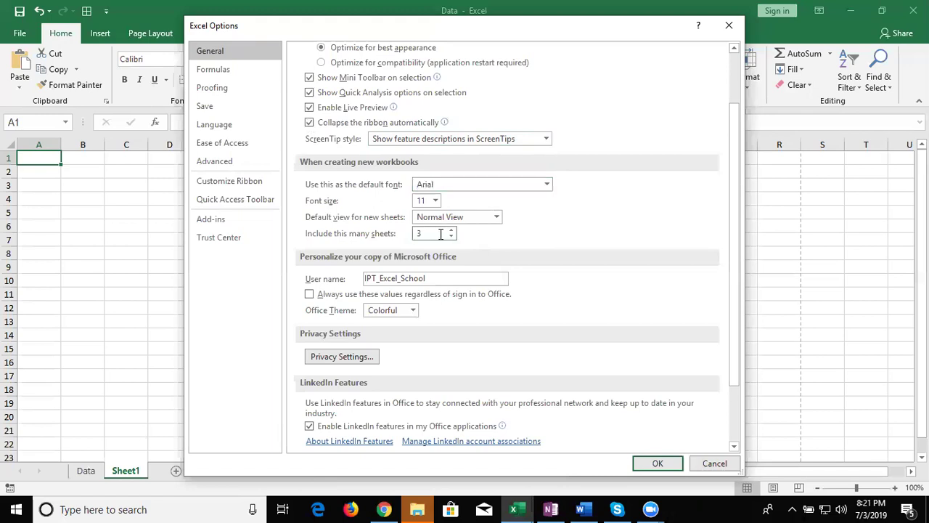
click(713, 463)
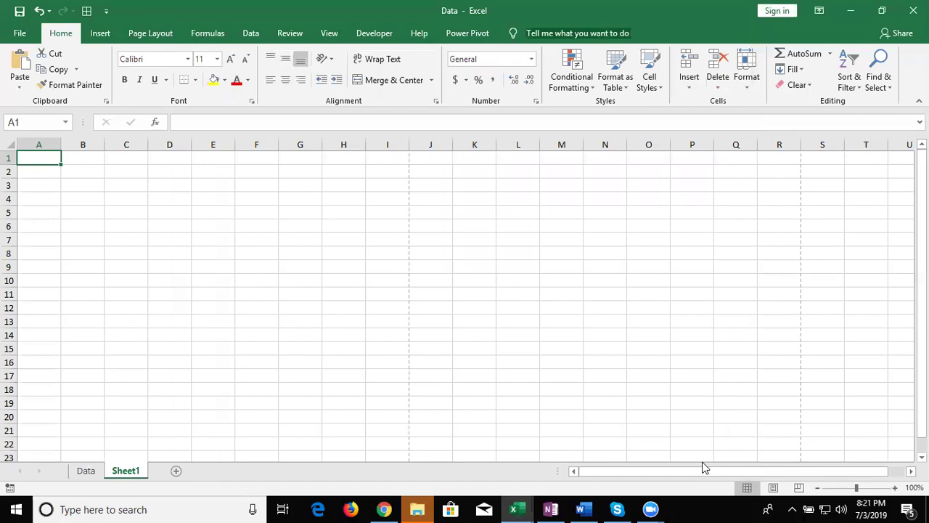
- Show the desktop, select file 1, and close Academic calendar1 without saving
key(super+d)
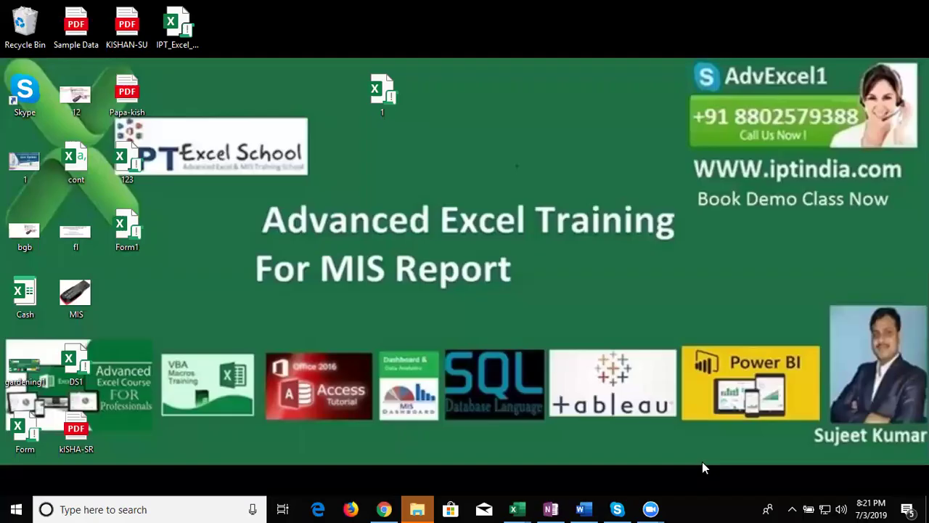
click(384, 114)
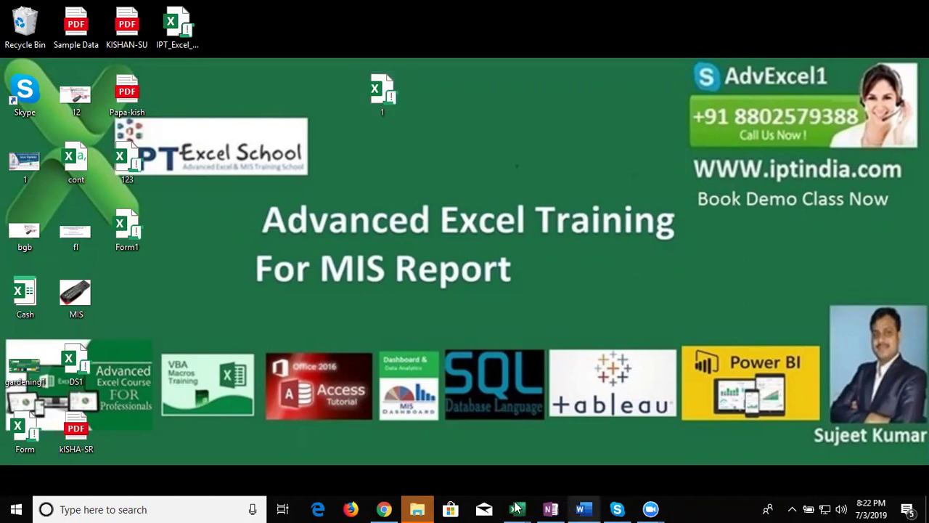
mouse_move(514, 509)
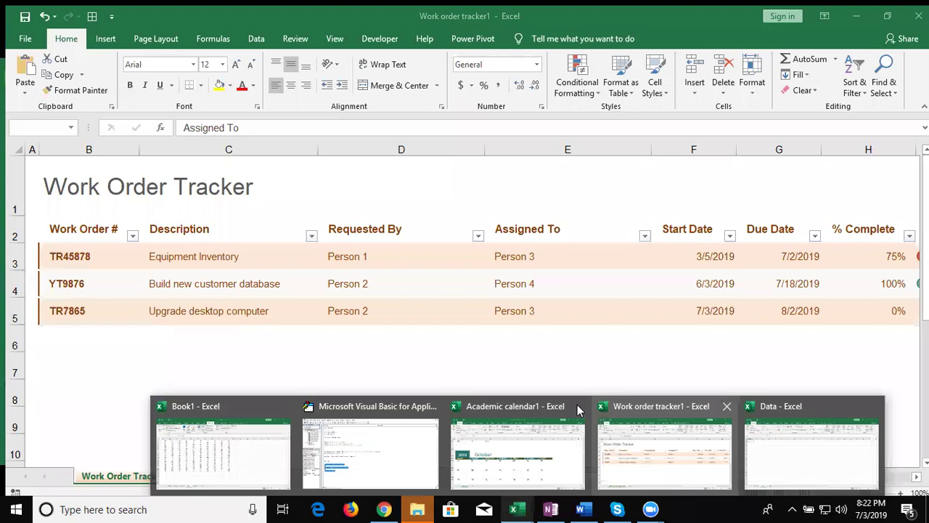
click(579, 408)
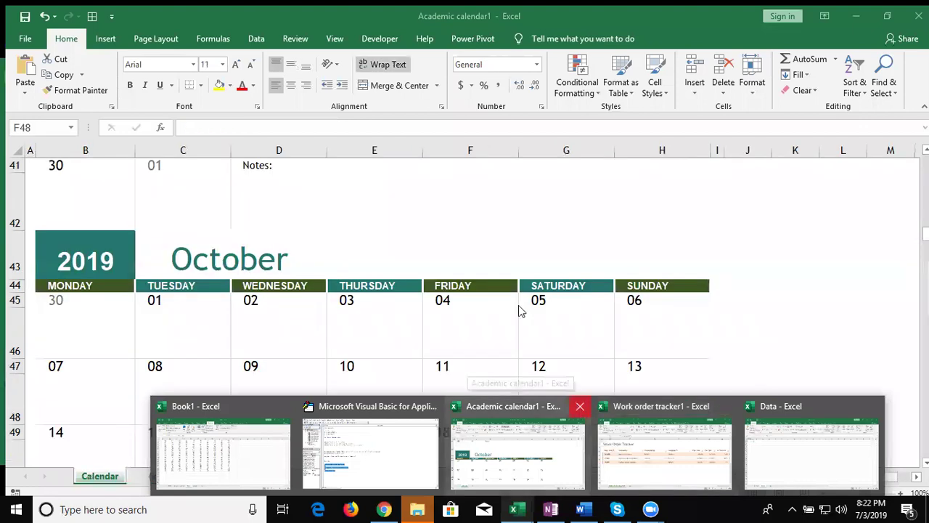
click(477, 282)
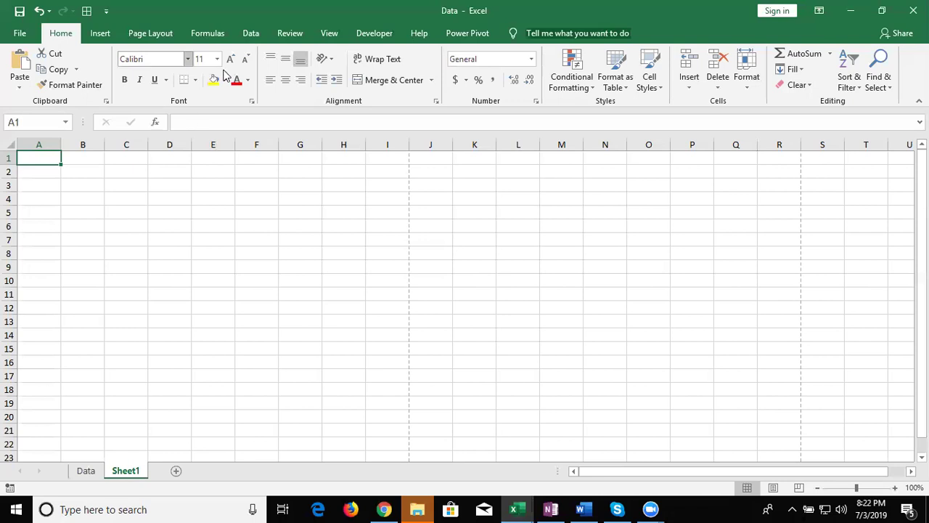
- Open Excel Options and select a word in the General page's user name field
click(19, 37)
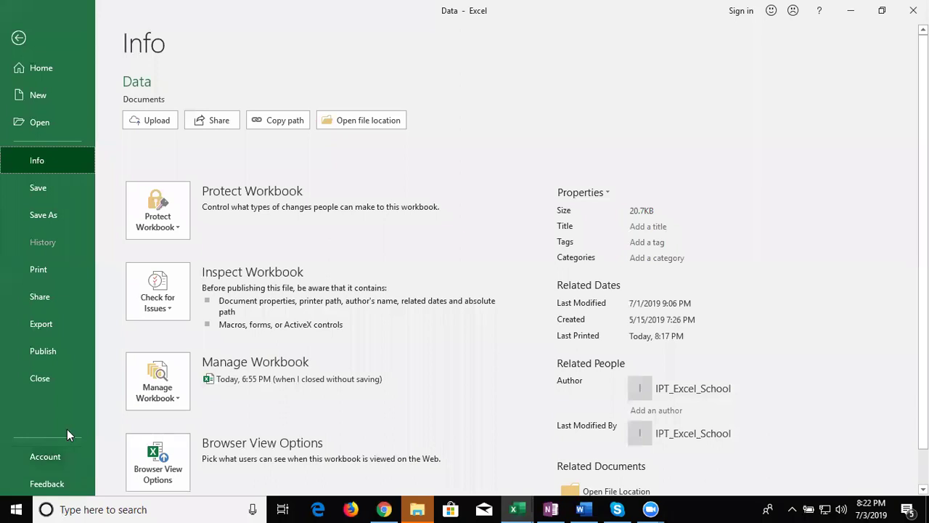
key(Escape)
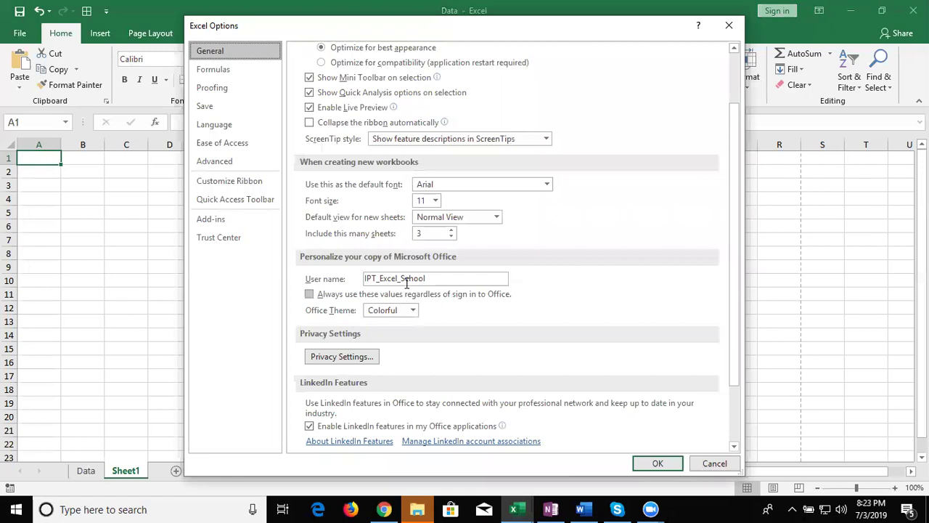
double_click(406, 281)
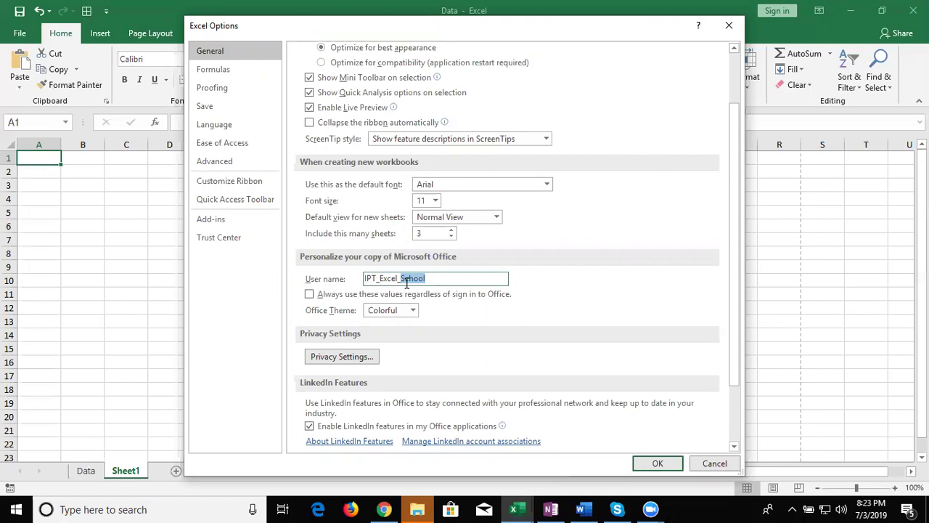
- Toggle R1C1 reference style on the Formulas page, then move to Proofing
click(237, 68)
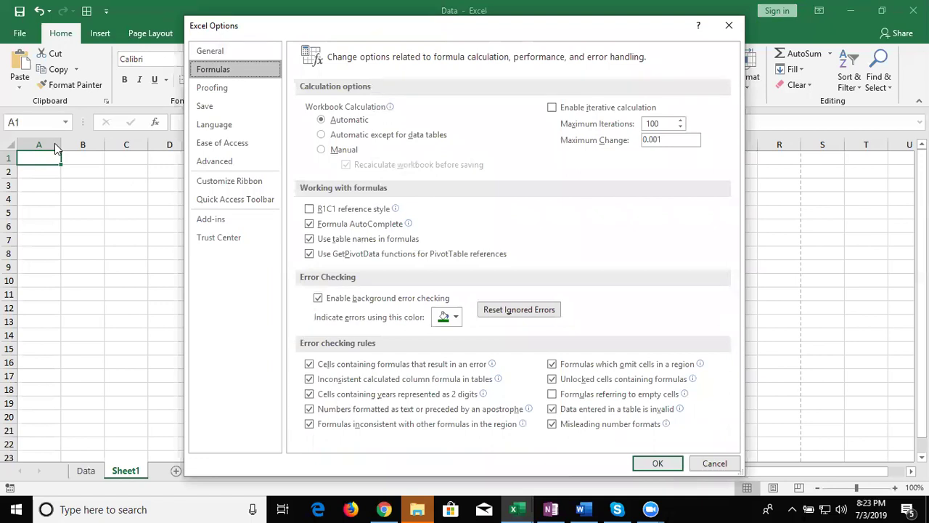
click(309, 211)
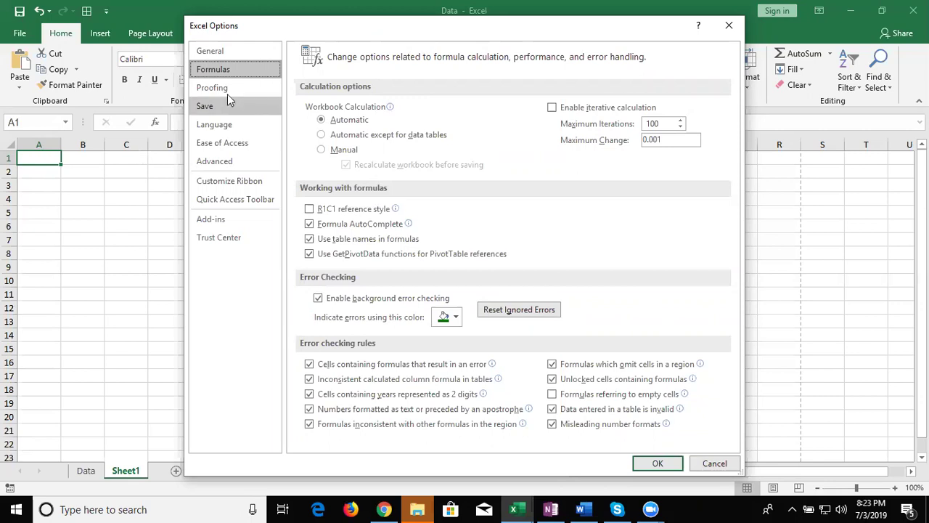
key(Down)
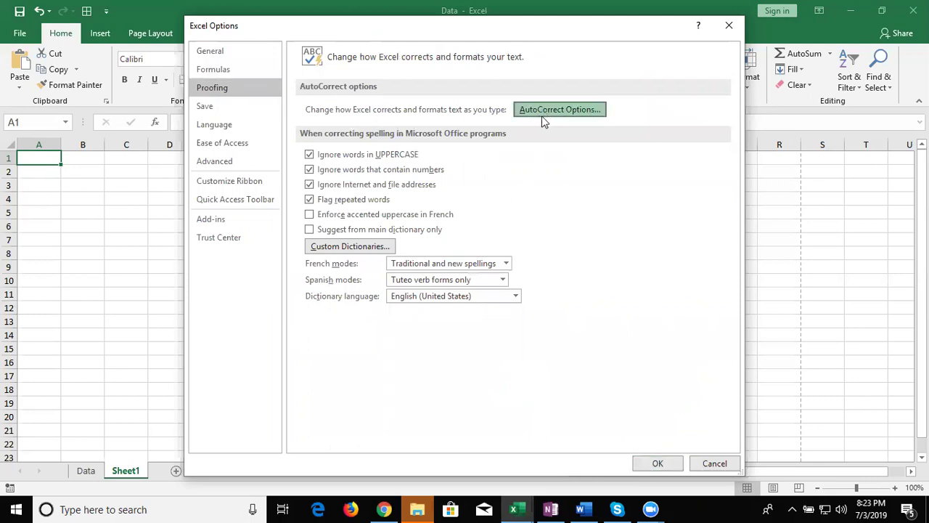
click(541, 115)
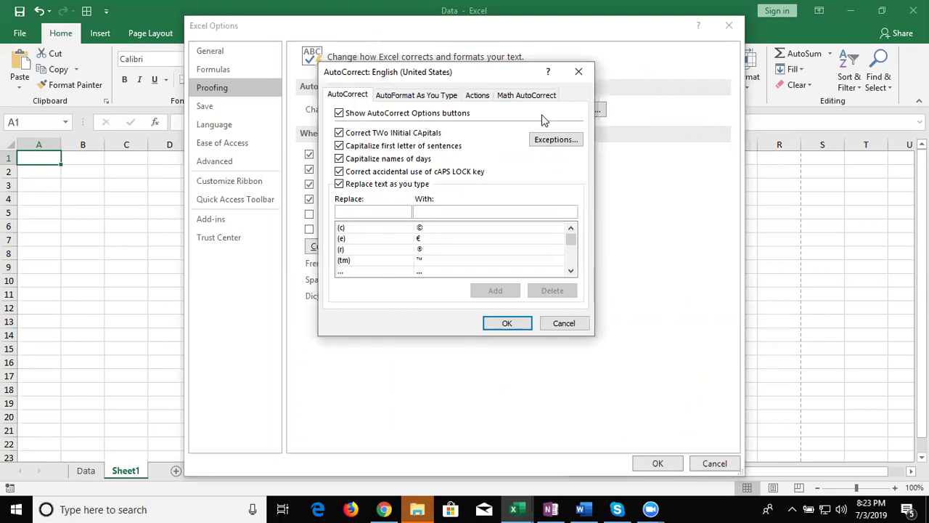
text(ds)
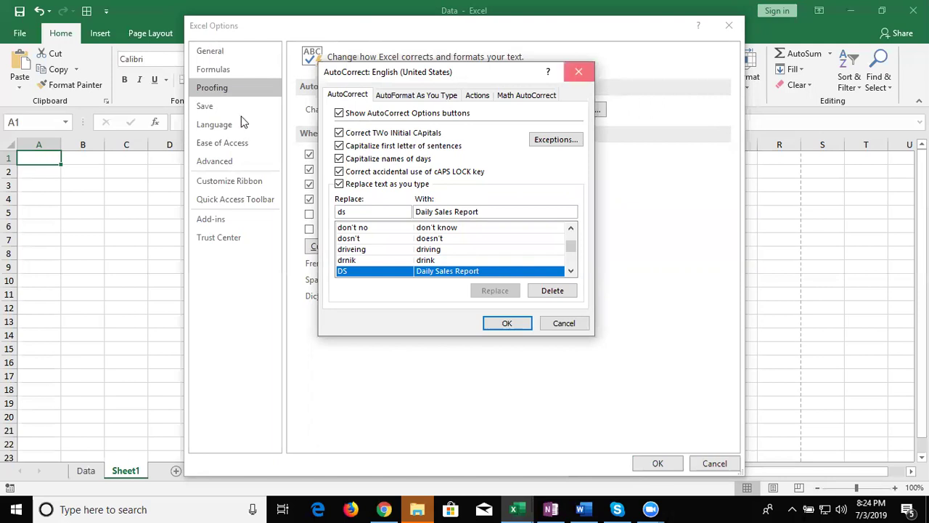
key(Escape)
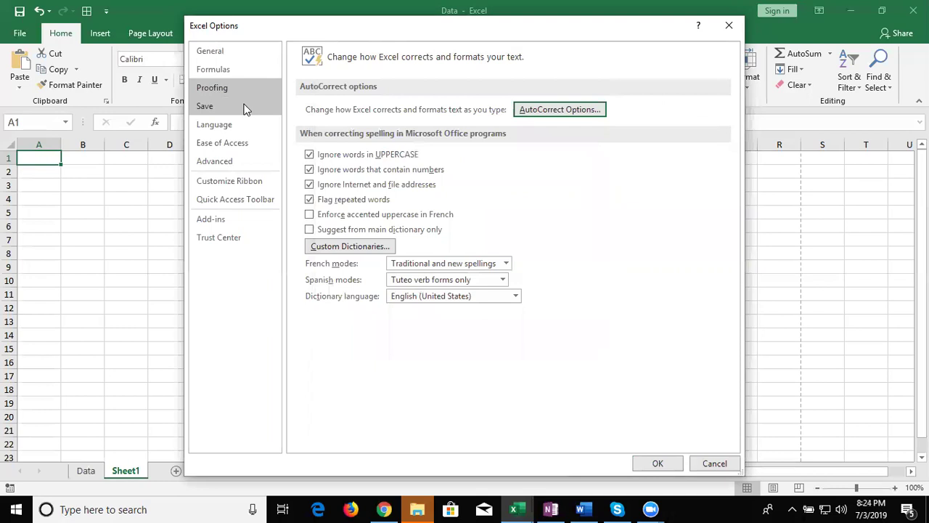
- Review the Save format list and Documents default location, then return to Proofing via Formulas
click(245, 107)
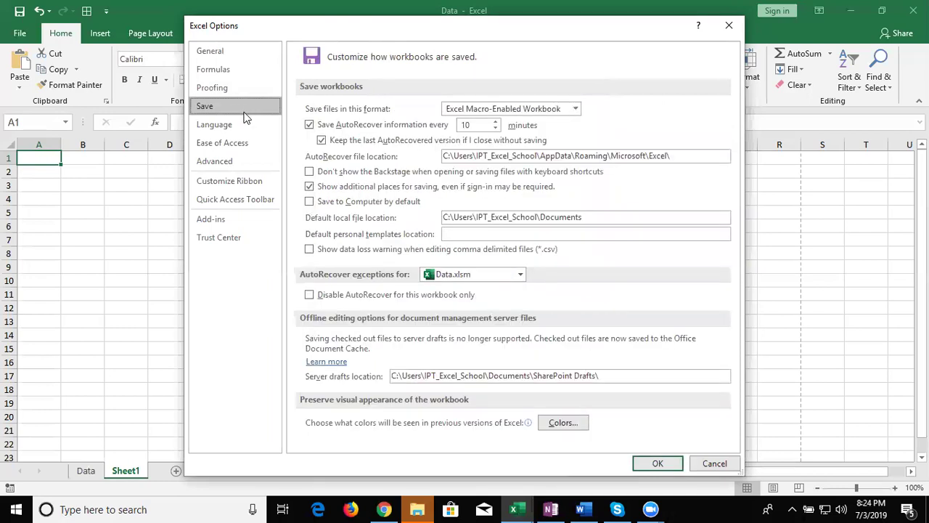
click(446, 111)
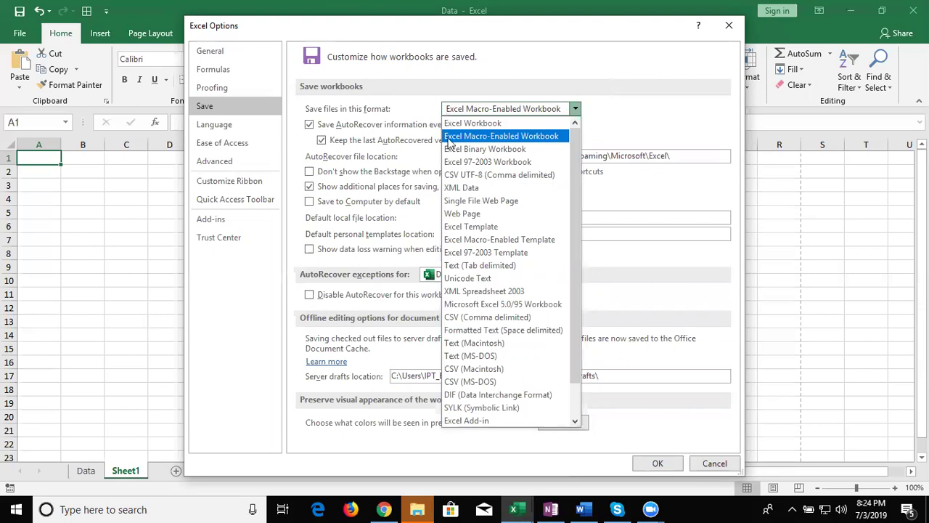
key(Escape)
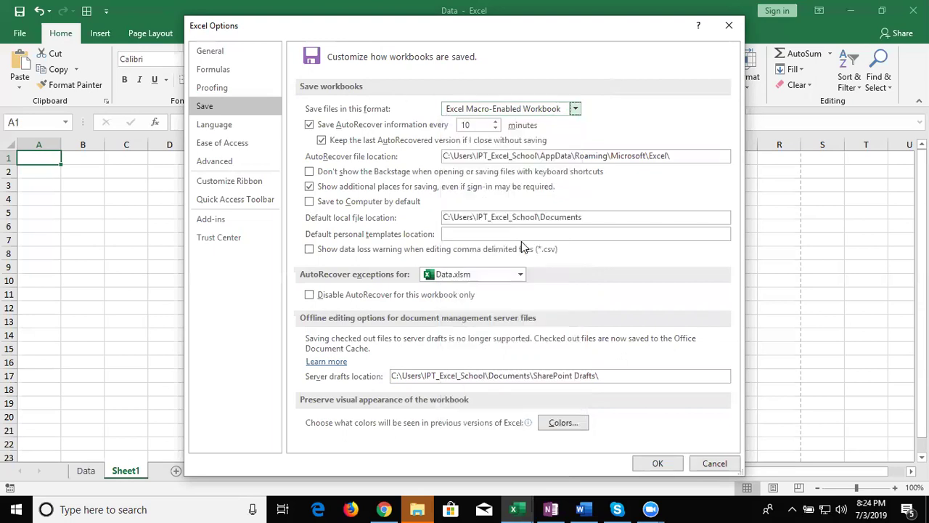
double_click(545, 217)
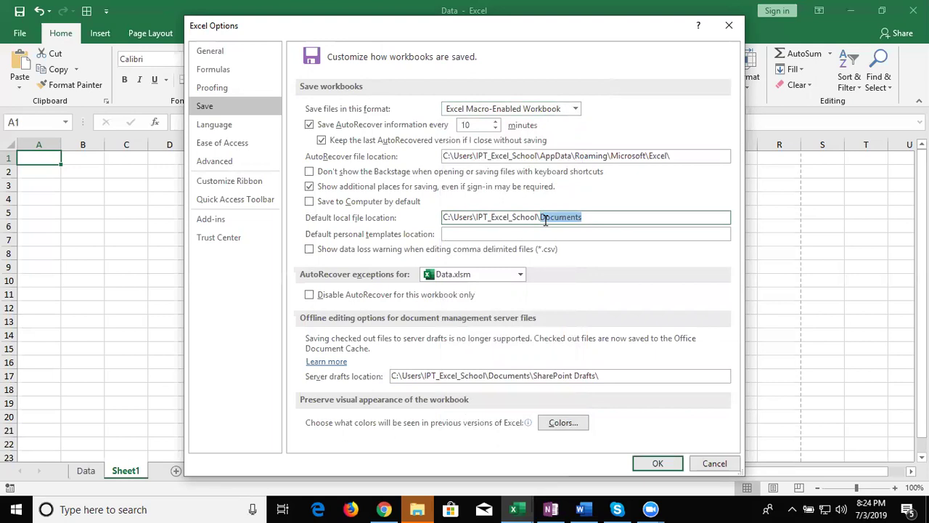
click(243, 69)
click(243, 90)
- Review the Advanced editing options, then close Excel Options back to Sheet1
click(241, 107)
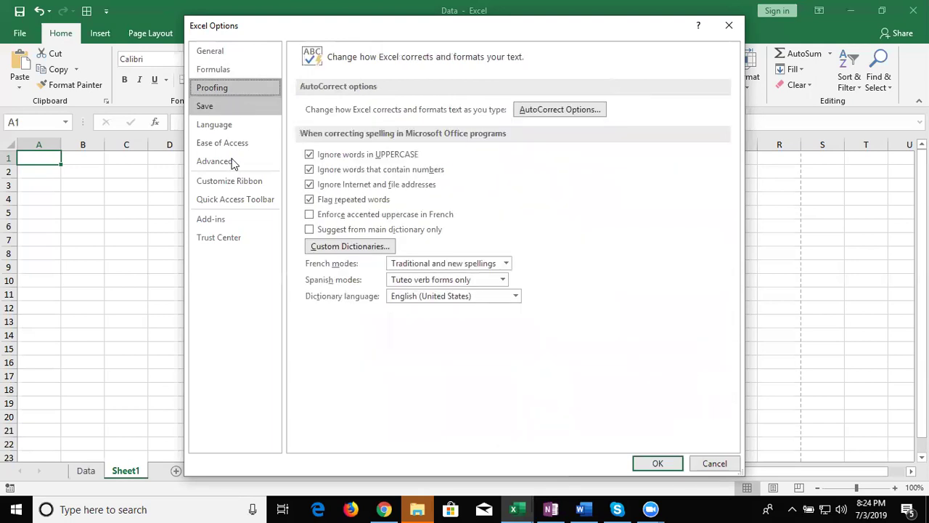
click(233, 164)
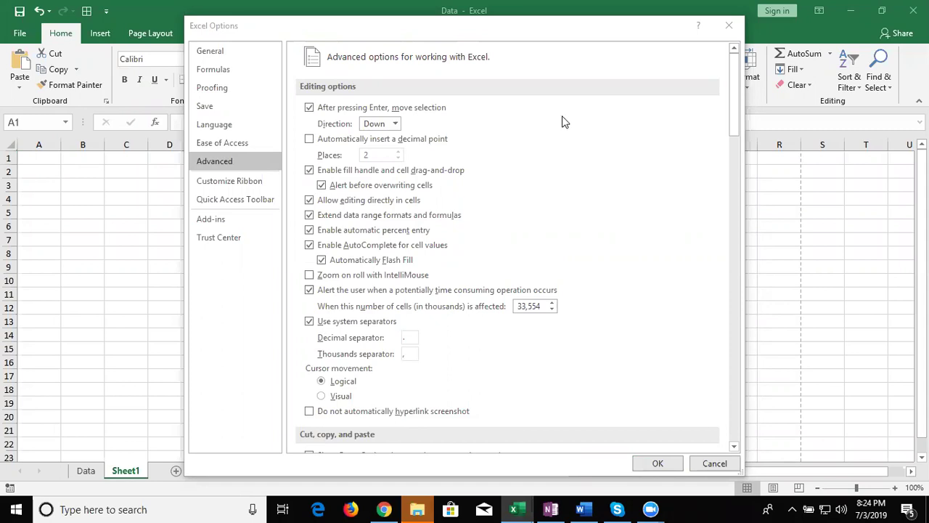
click(732, 32)
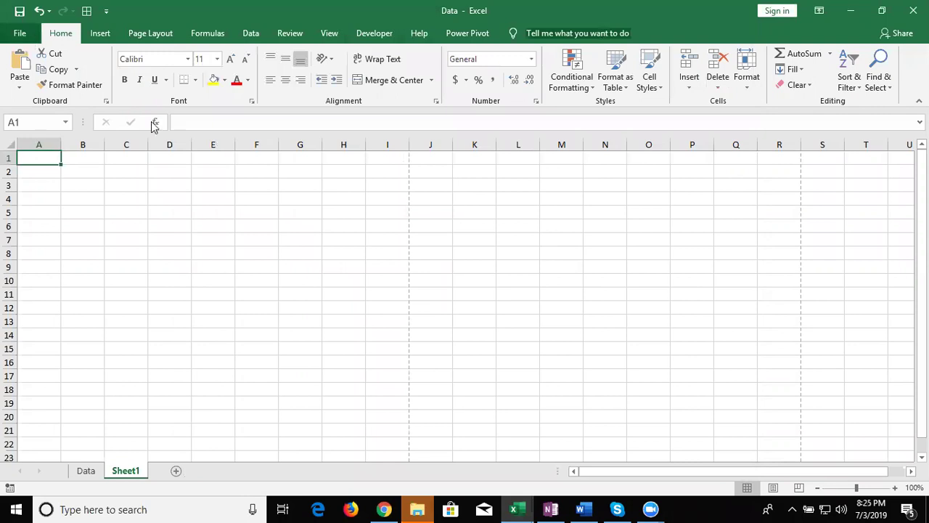
- Browse the New workbook templates in File backstage, then return to the sheet and show the desktop
click(21, 33)
click(39, 96)
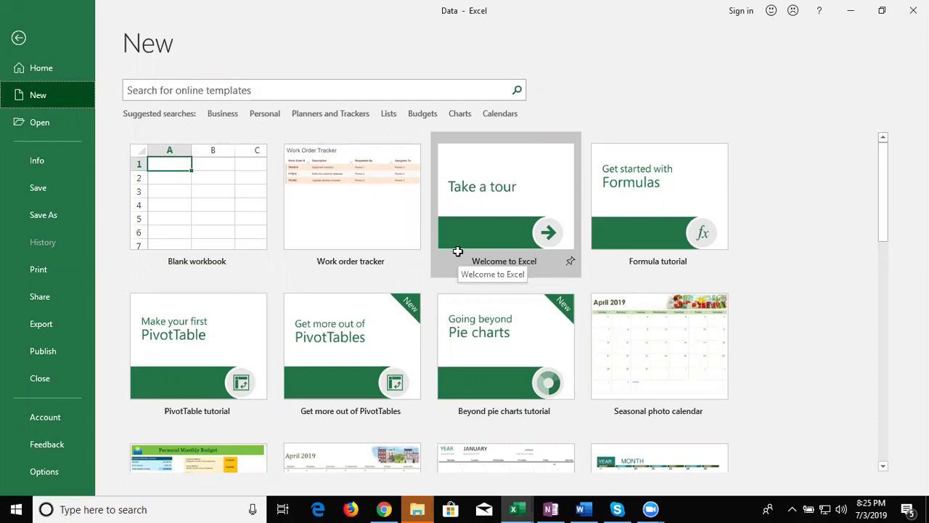
key(Escape)
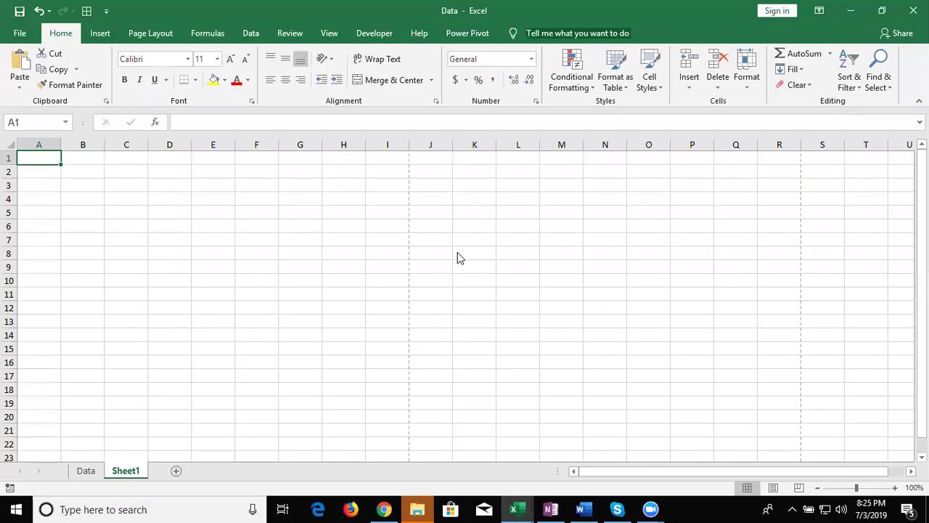
key(super+d)
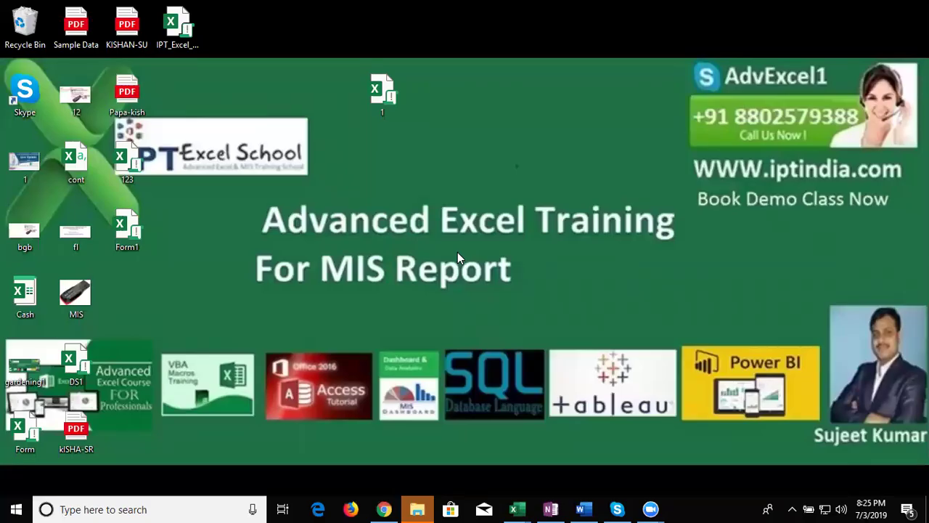